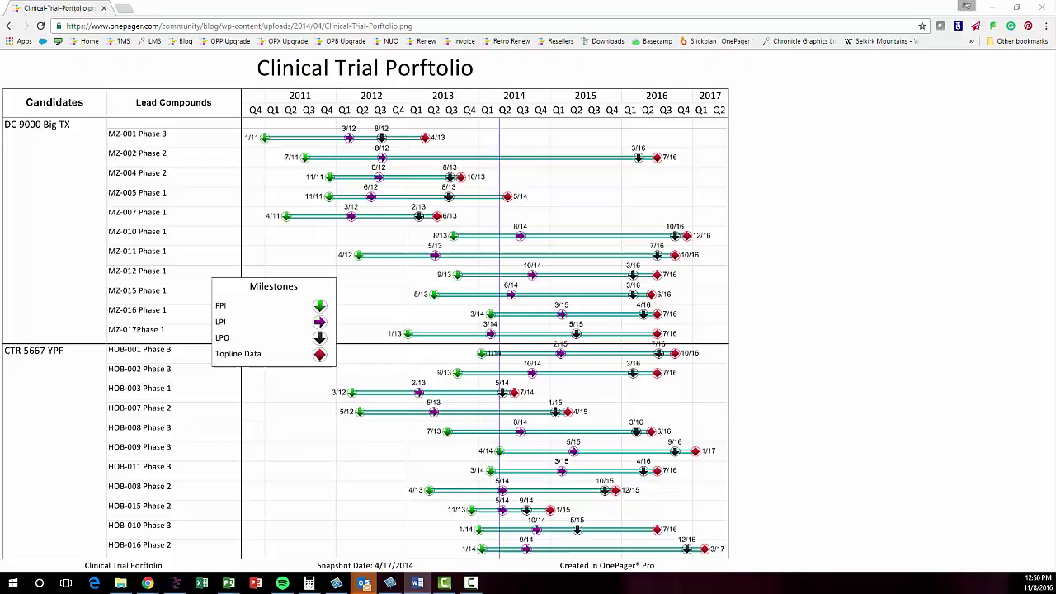
# Step: Look over the finished Clinical Trial Portfolio chart in Chrome, then bring up DC 9000 Big TX.mpp
pyautogui.moveTo(228, 582)
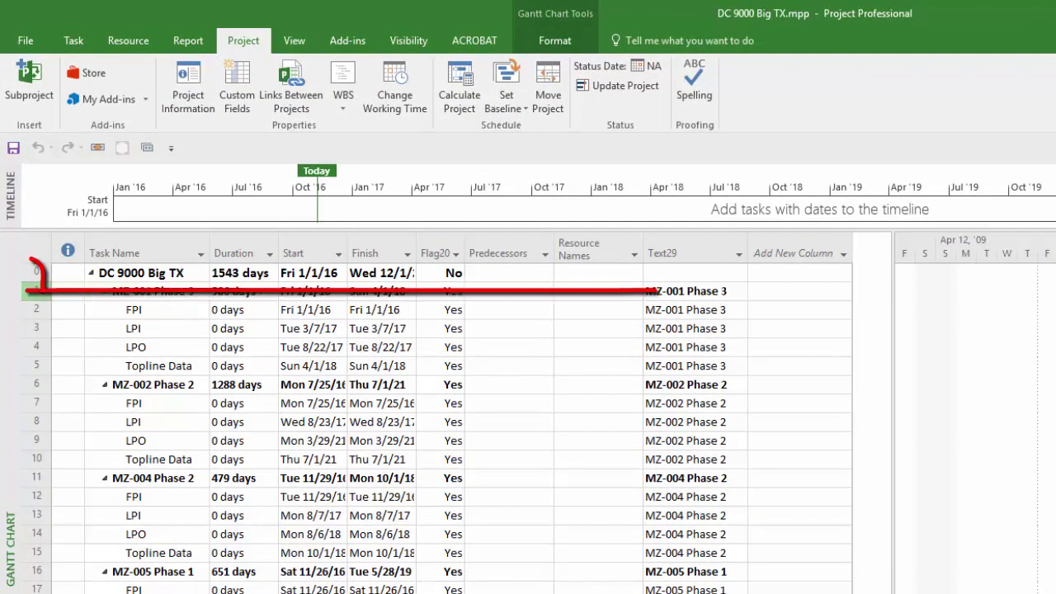
pyautogui.click(36, 273)
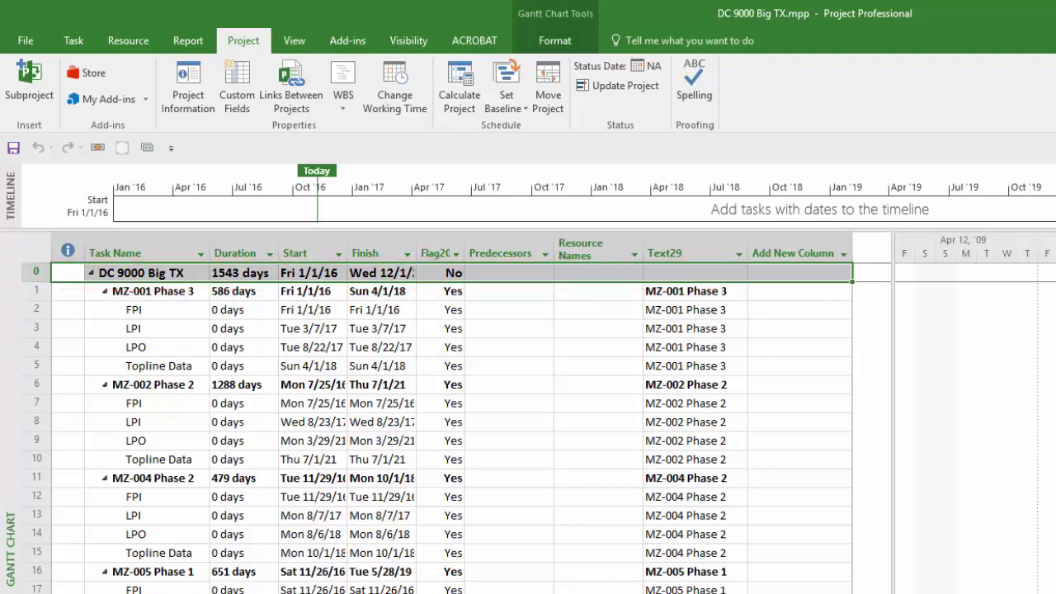
pyautogui.click(24, 43)
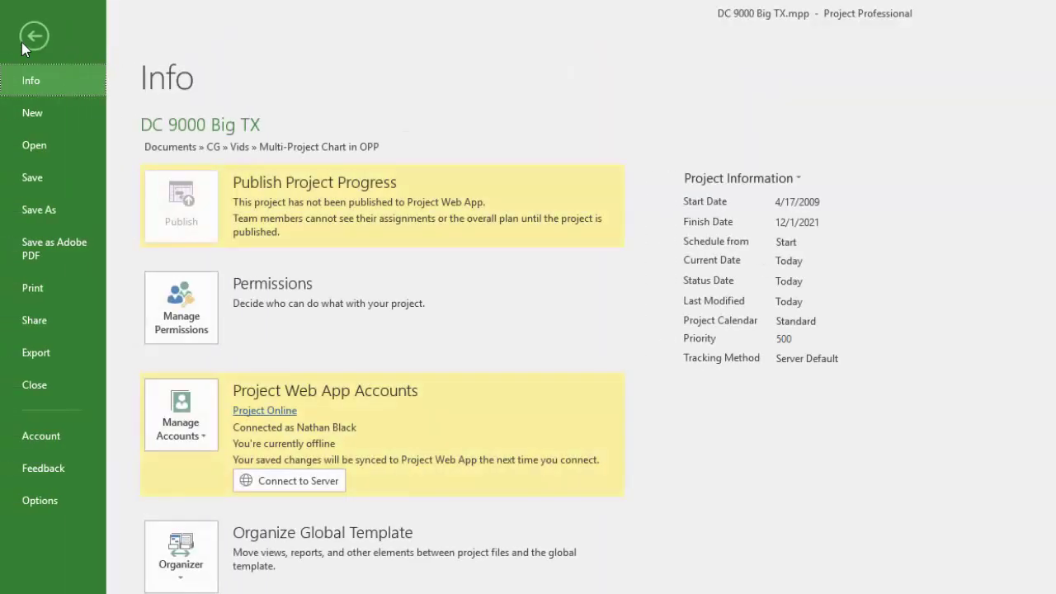
pyautogui.click(36, 505)
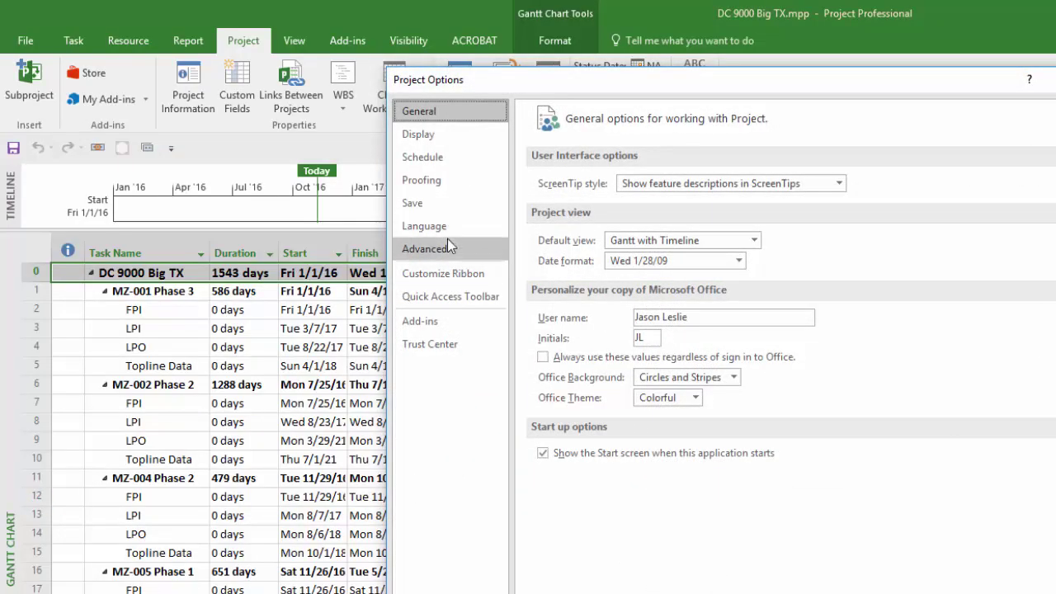
pyautogui.click(448, 243)
pyautogui.scroll(-10, 694, 355)
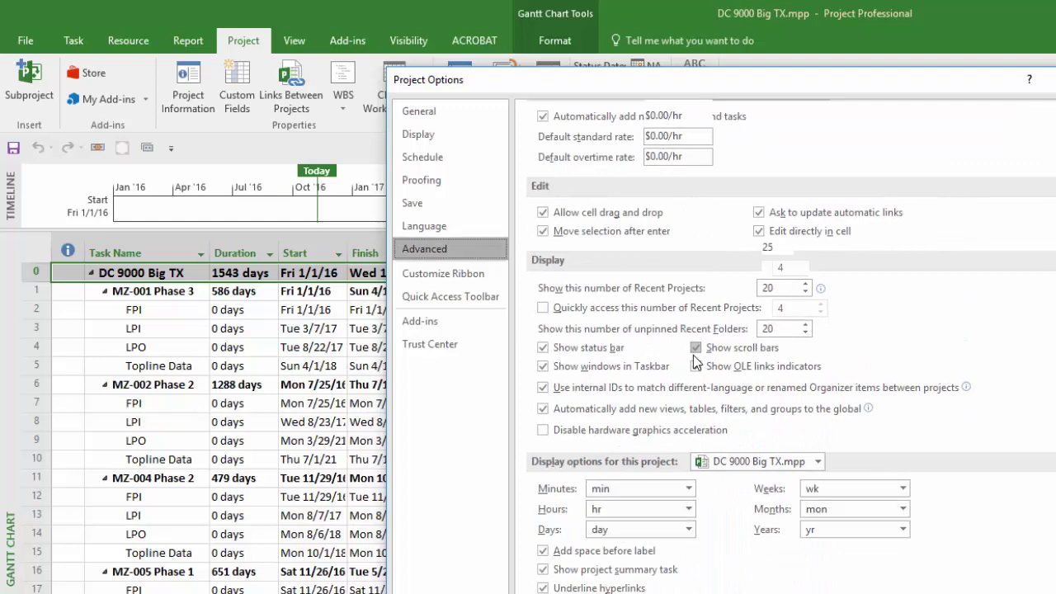
pyautogui.scroll(-3, 693, 361)
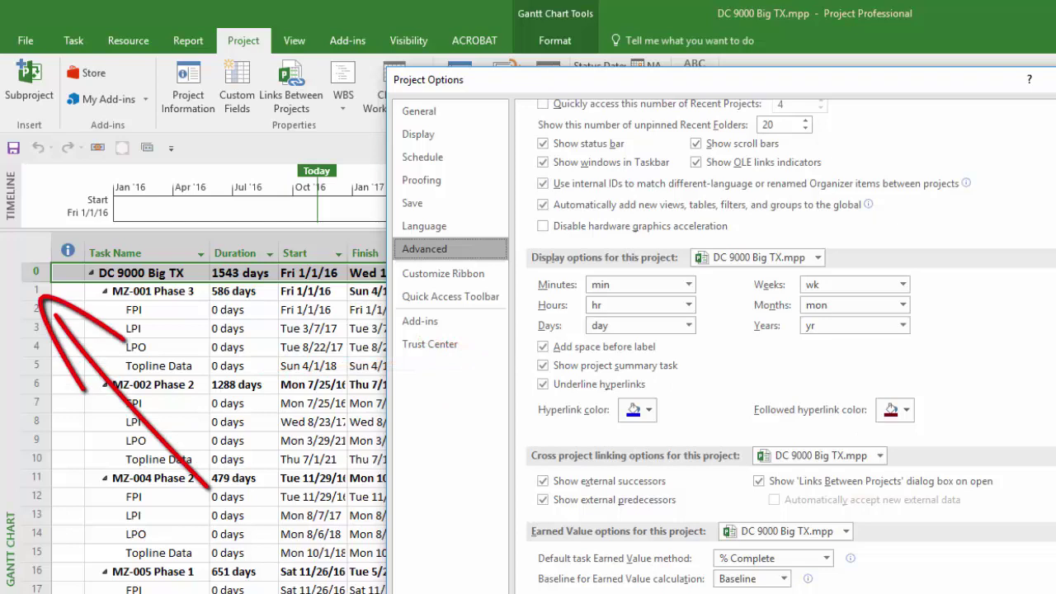
pyautogui.press('Return')
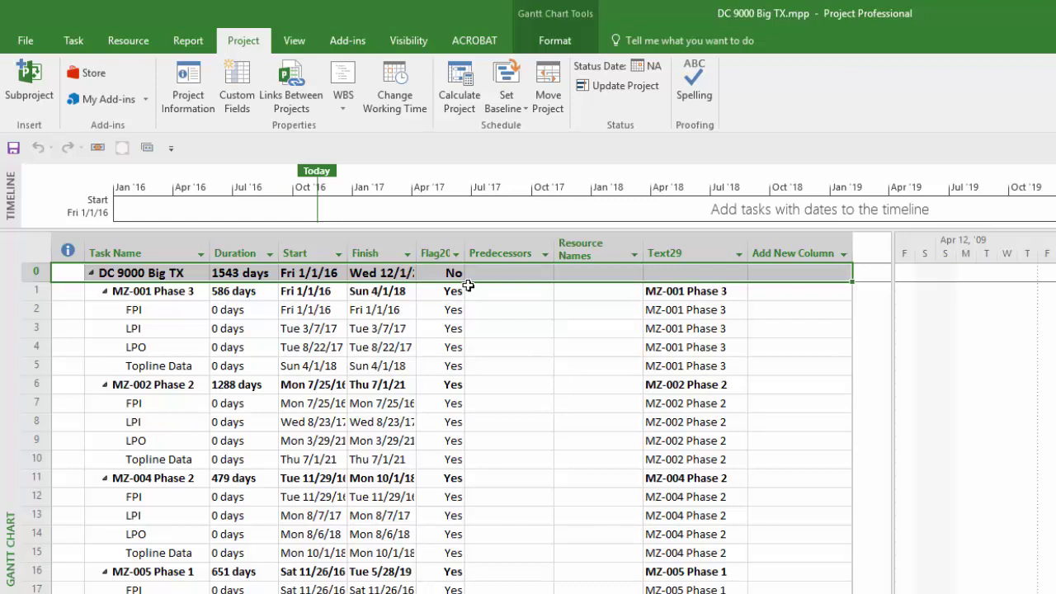
# Step: Widen and select the Flag20 column, where only the project summary reads No
pyautogui.moveTo(465, 254); pyautogui.dragTo(511, 254)
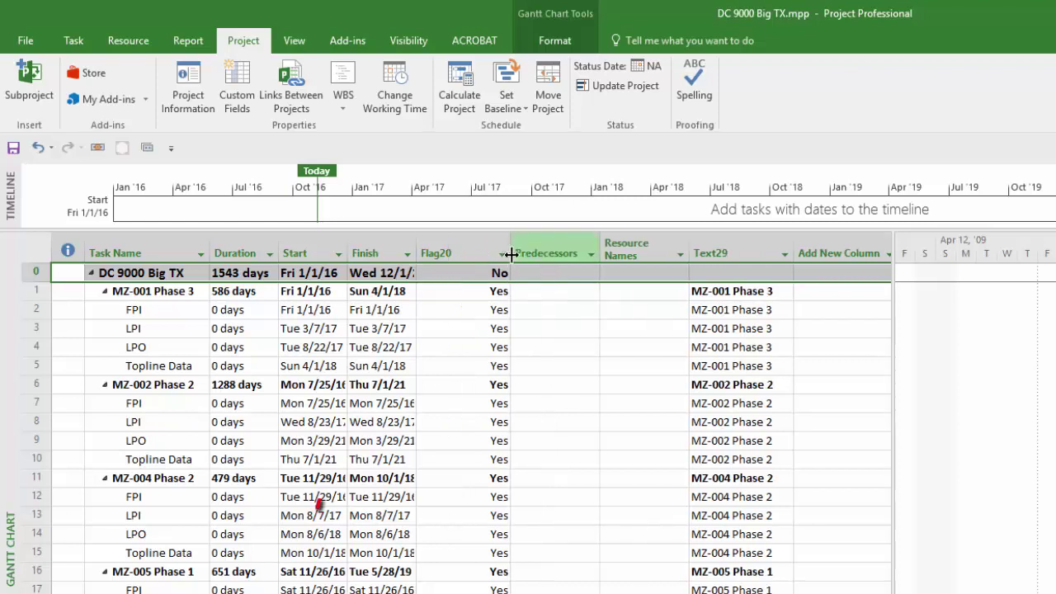
pyautogui.click(442, 244)
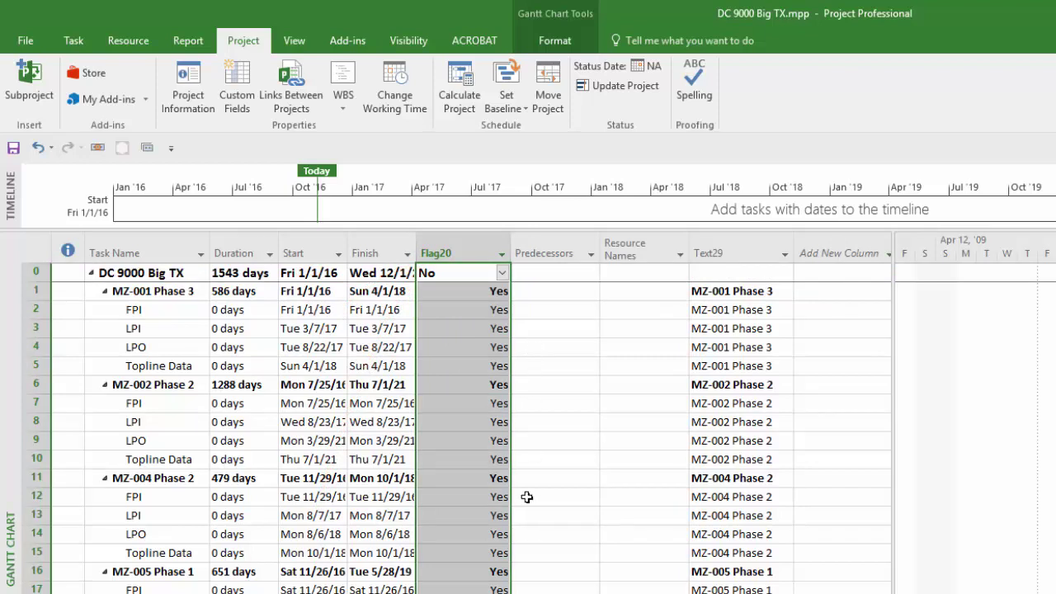
# Step: Start a new OnePager Pro project view from the DC 9000 Big TX plan
pyautogui.click(338, 40)
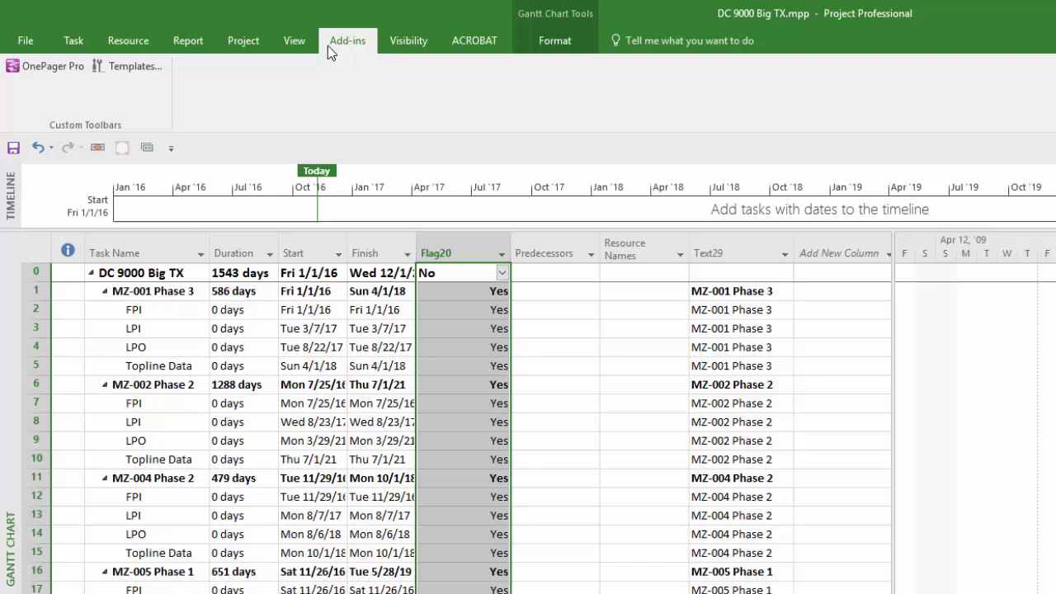
pyautogui.click(36, 73)
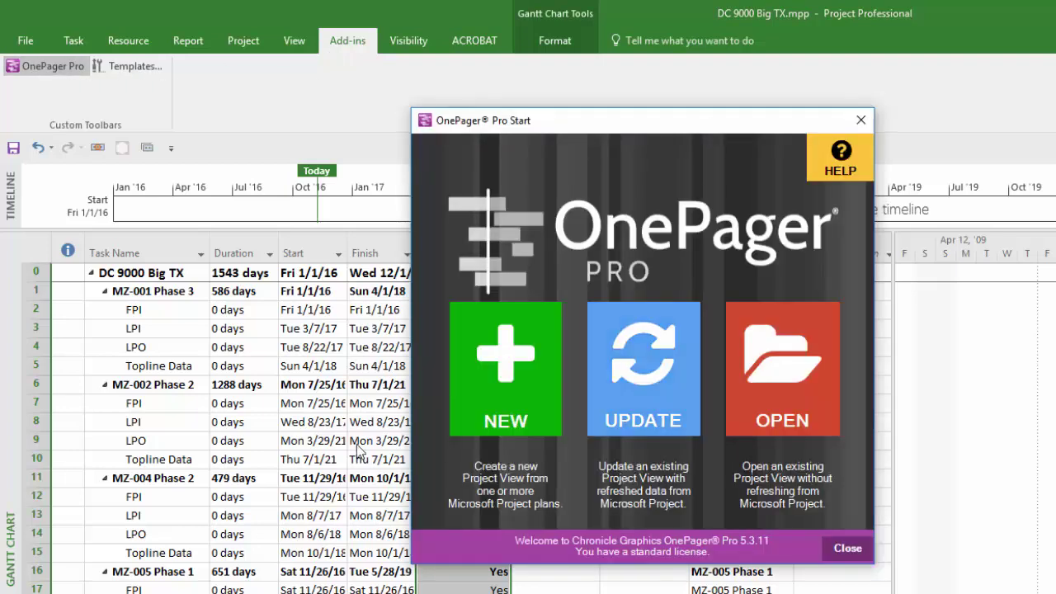
pyautogui.click(470, 371)
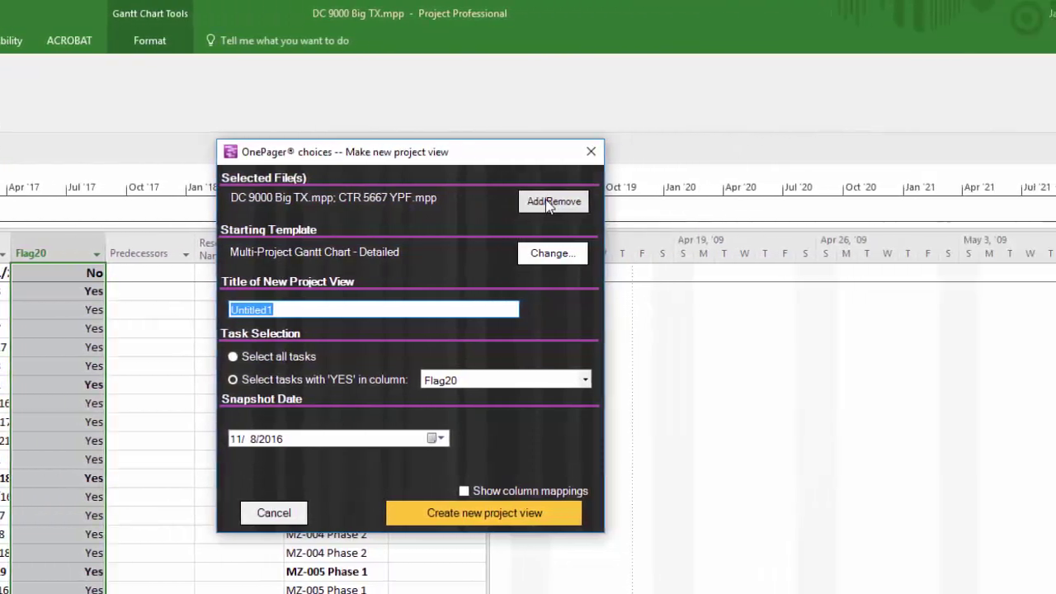
# Step: Review the data sources DC 9000 Big TX.mpp and CTR 5667 YPF.mpp and the add-source options
pyautogui.click(549, 203)
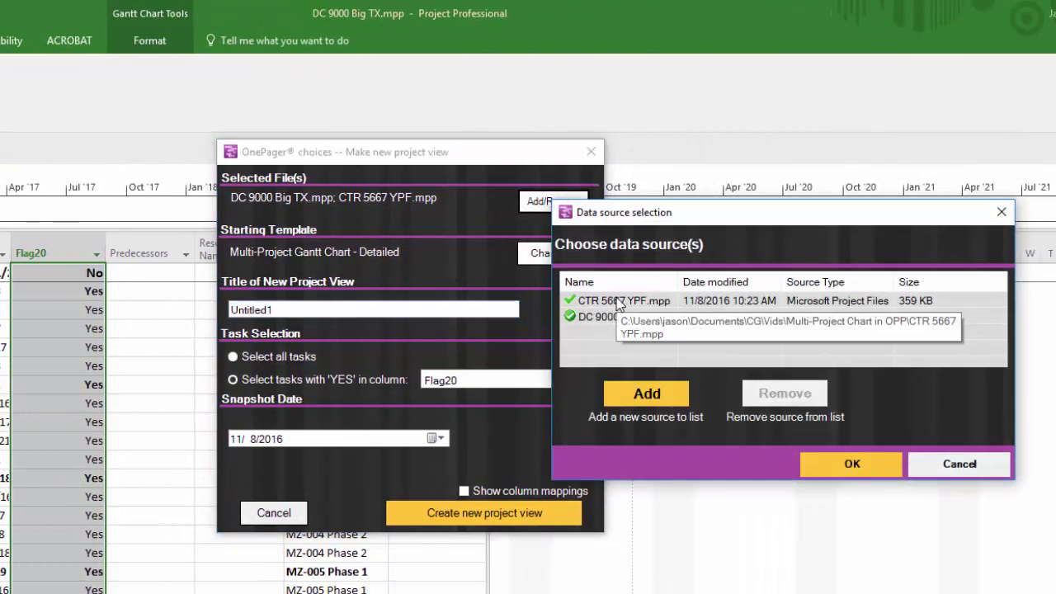
pyautogui.click(630, 392)
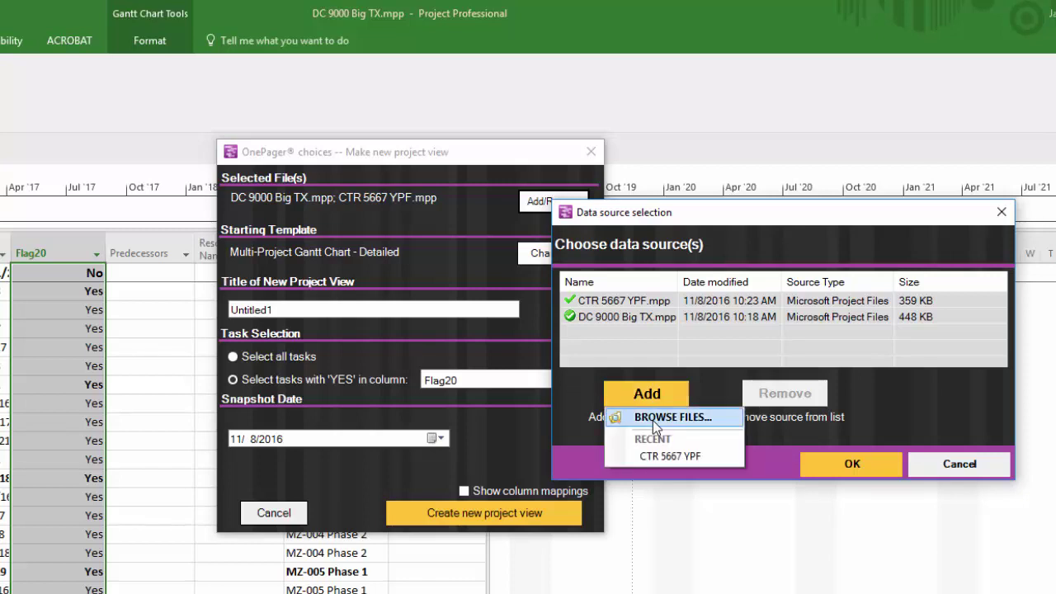
pyautogui.click(779, 464)
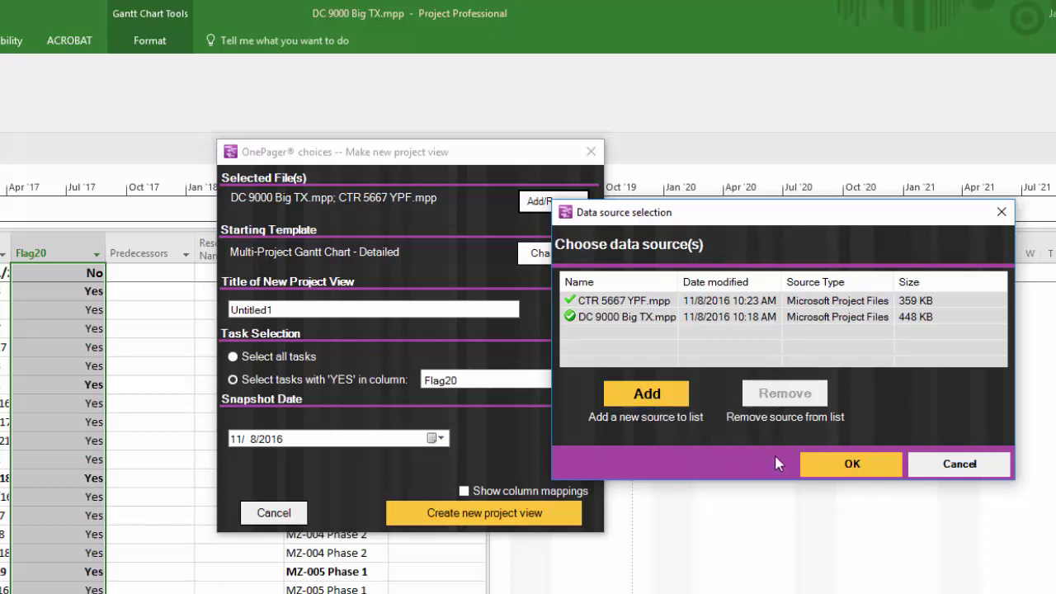
# Step: Confirm both data sources and keep the Multi-Project Gantt Chart - Detailed template
pyautogui.click(824, 469)
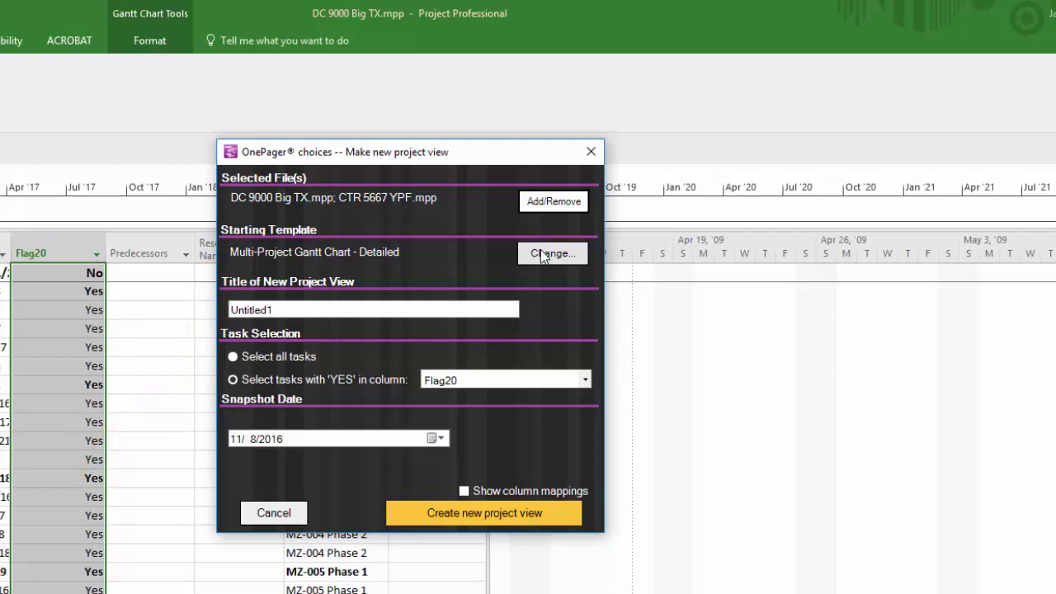
pyautogui.click(542, 256)
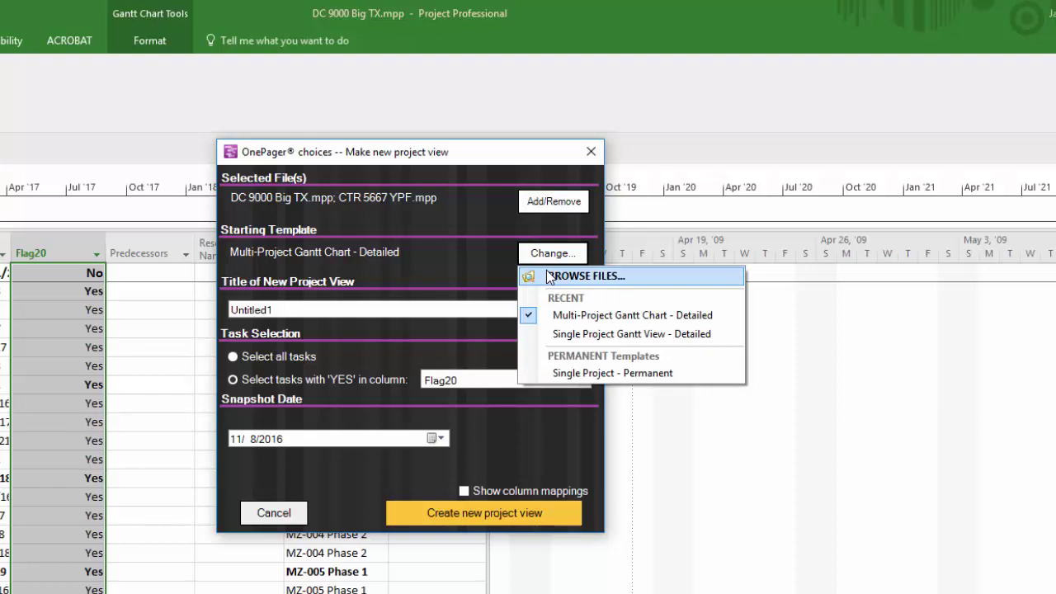
pyautogui.press('Escape')
# Step: Retitle the view from Untitled1 to 'Multi-Project Example'
pyautogui.moveTo(280, 310); pyautogui.dragTo(159, 302)
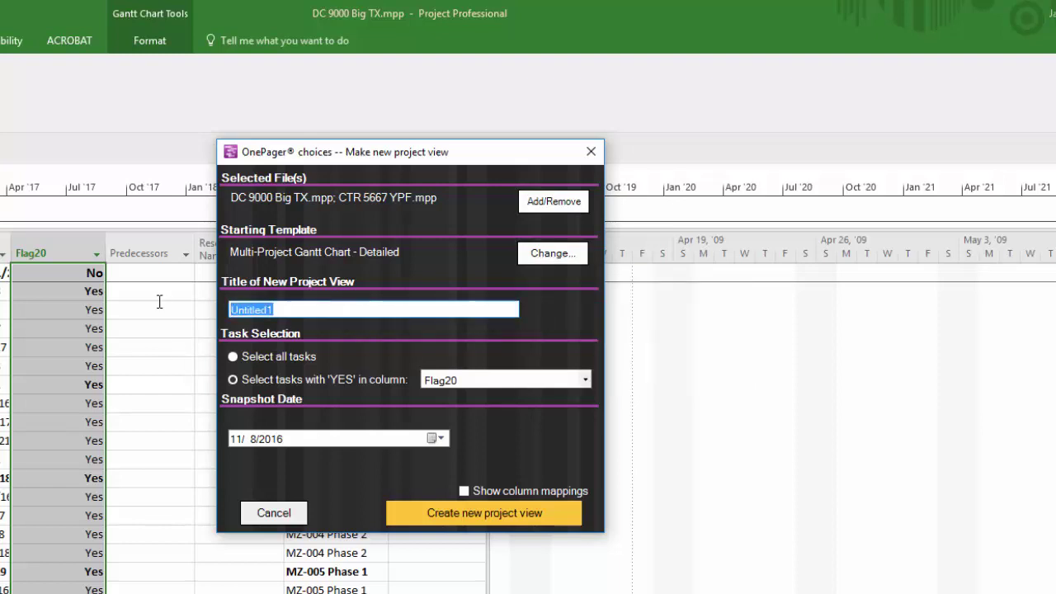
pyautogui.write('Multip')
pyautogui.press('BackSpace')
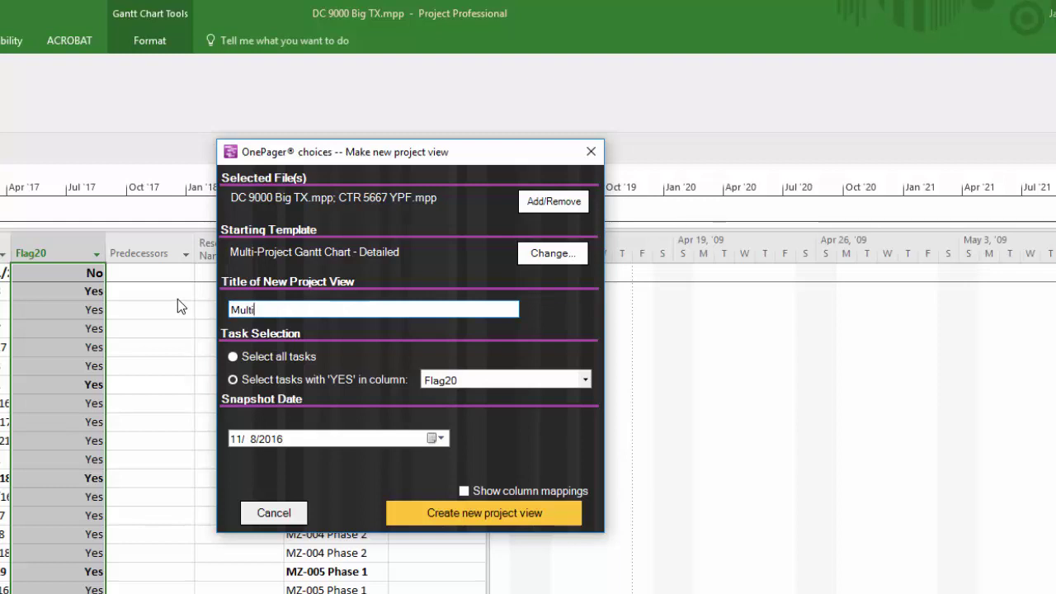
pyautogui.write('-Project')
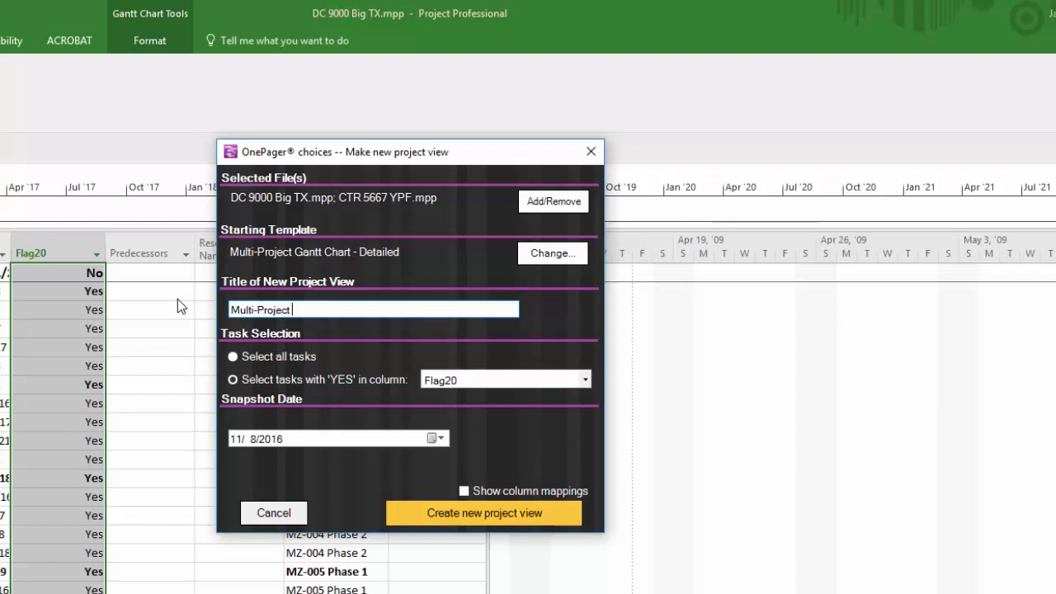
pyautogui.write(' Example')
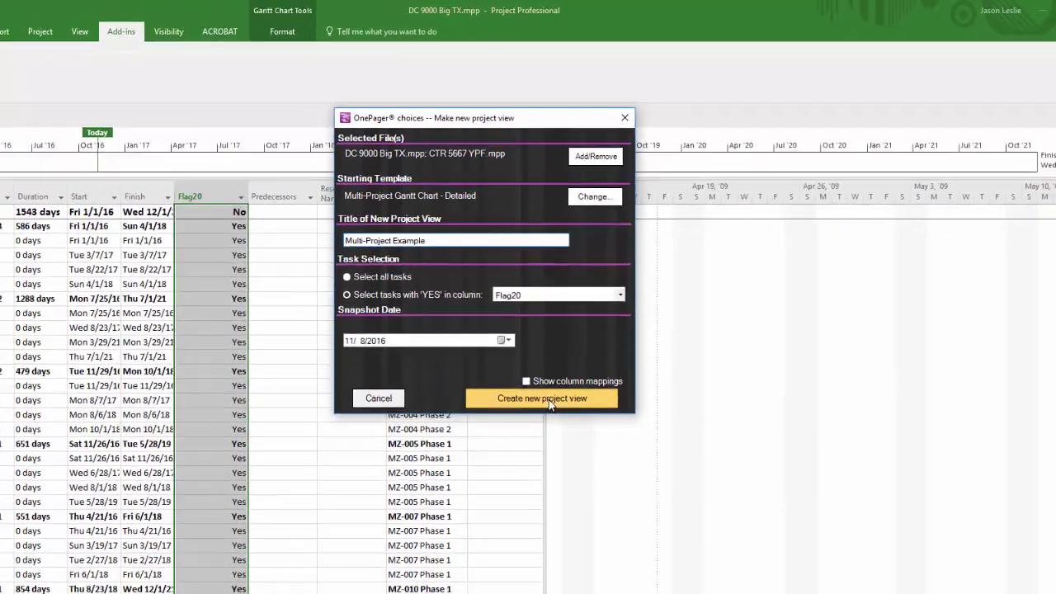
# Step: Generate the Multi-Project Example chart in the OnePager Project-View Editor
pyautogui.click(506, 493)
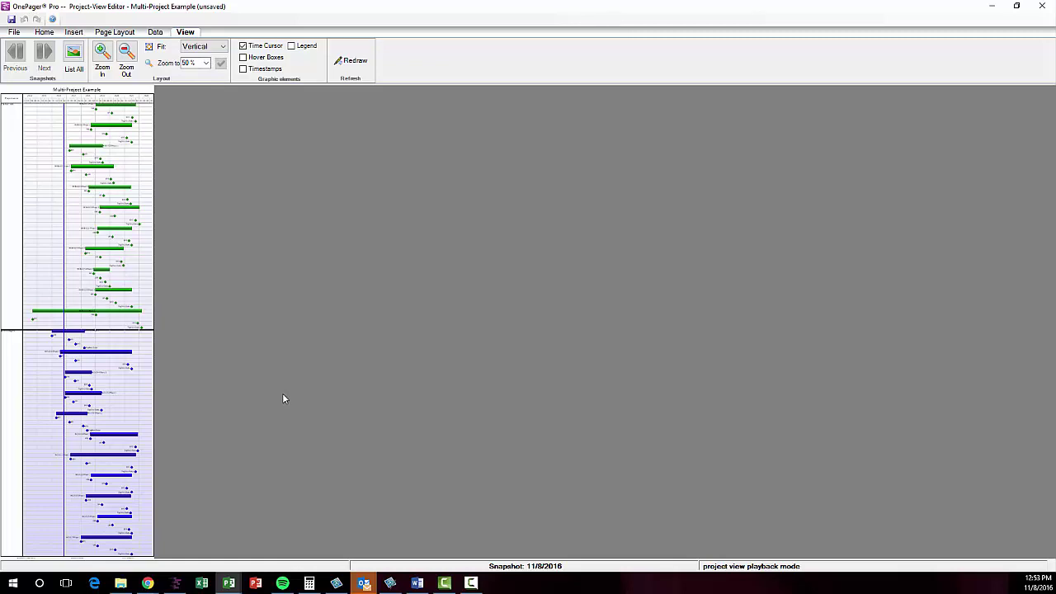
# Step: Switch to the DC 9000 Big TX window and create a new blank project
pyautogui.click(224, 585)
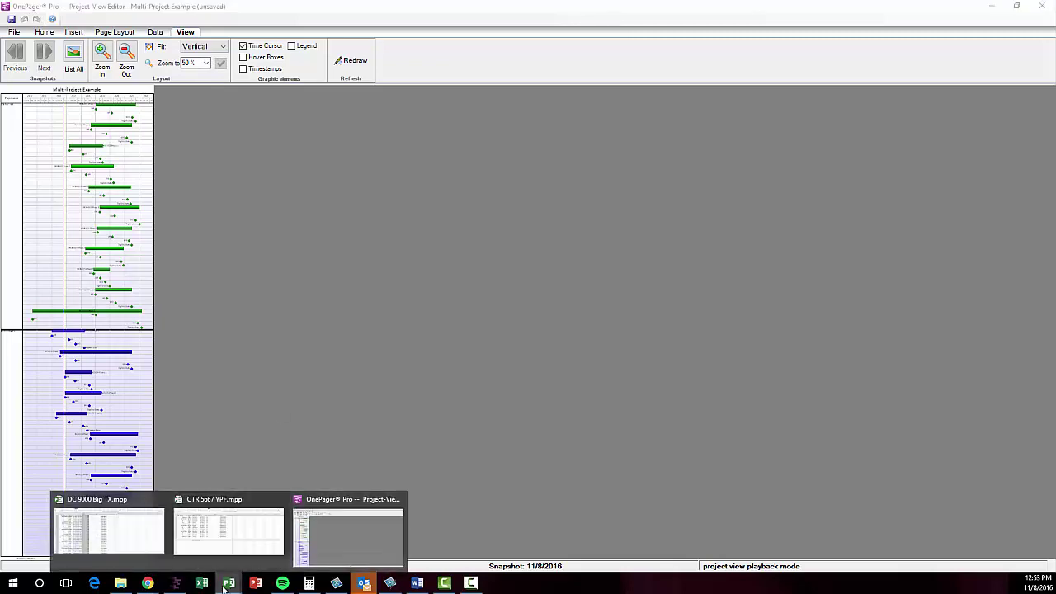
pyautogui.click(109, 530)
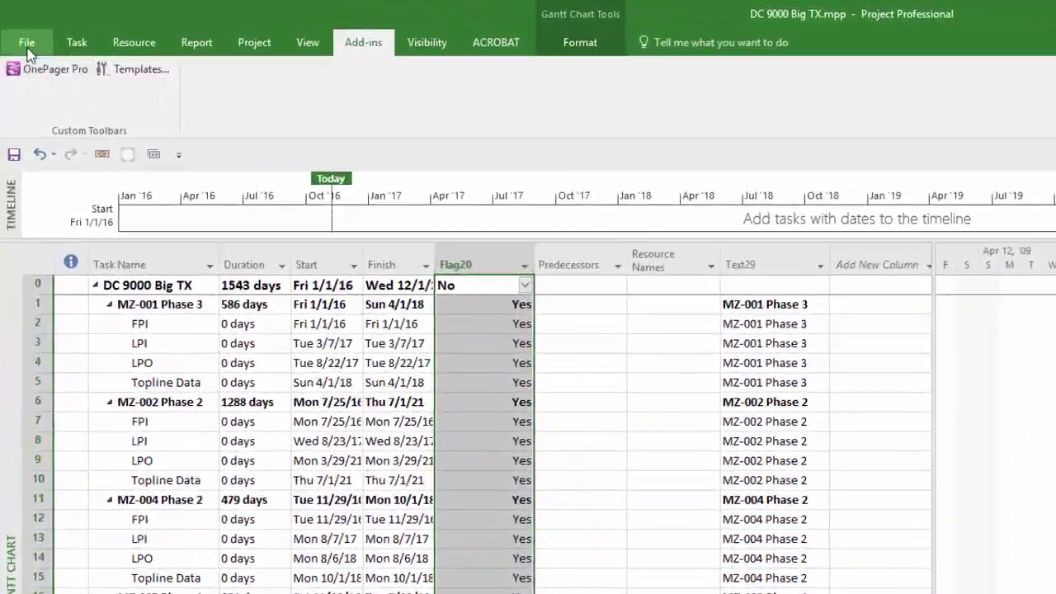
pyautogui.click(23, 37)
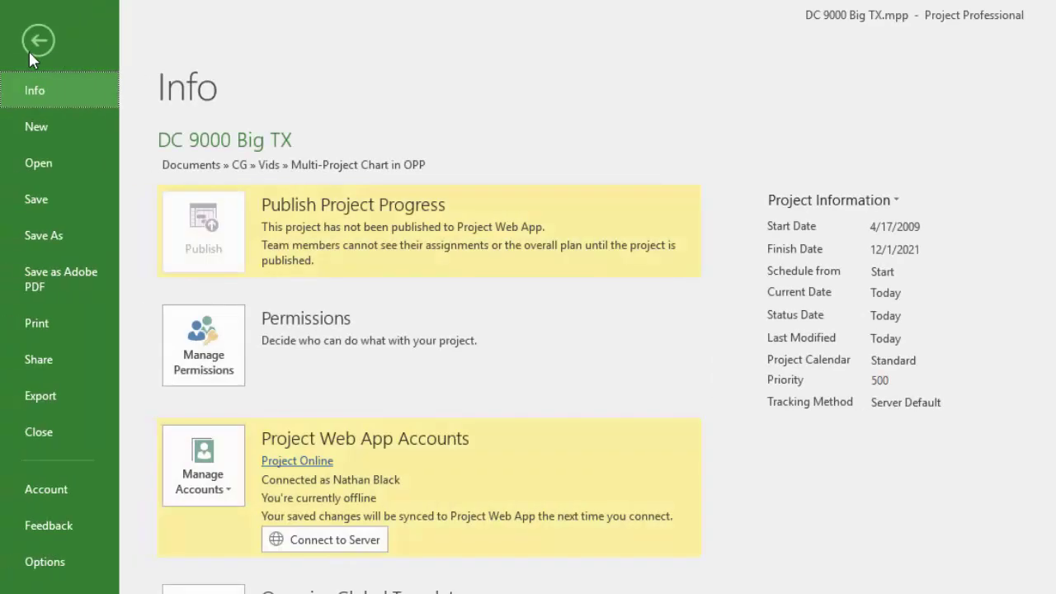
pyautogui.click(37, 128)
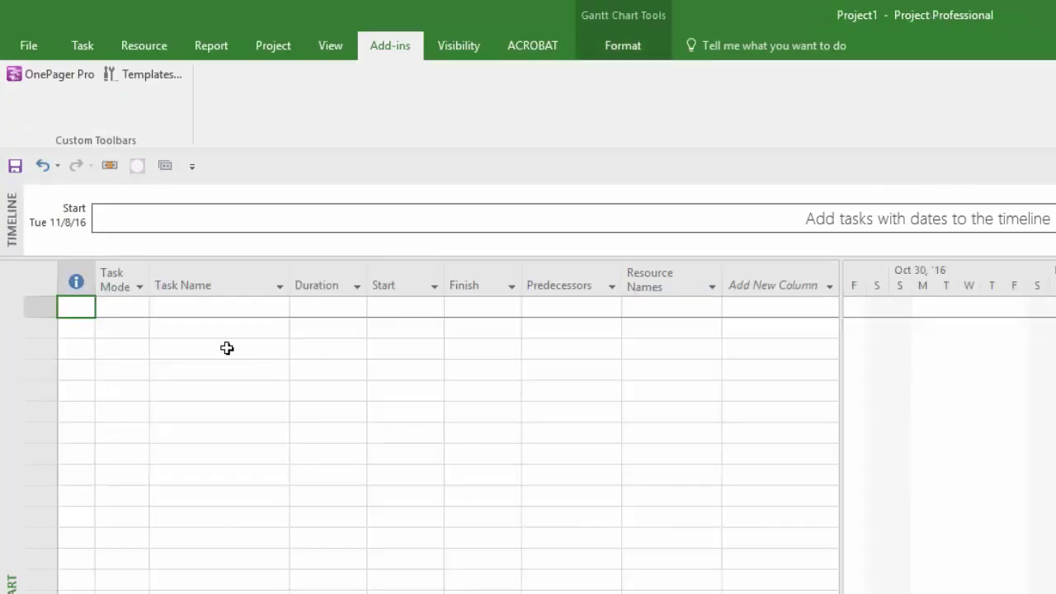
# Step: Insert DC 9000 Big TX.mpp into the new project as a subproject
pyautogui.click(263, 43)
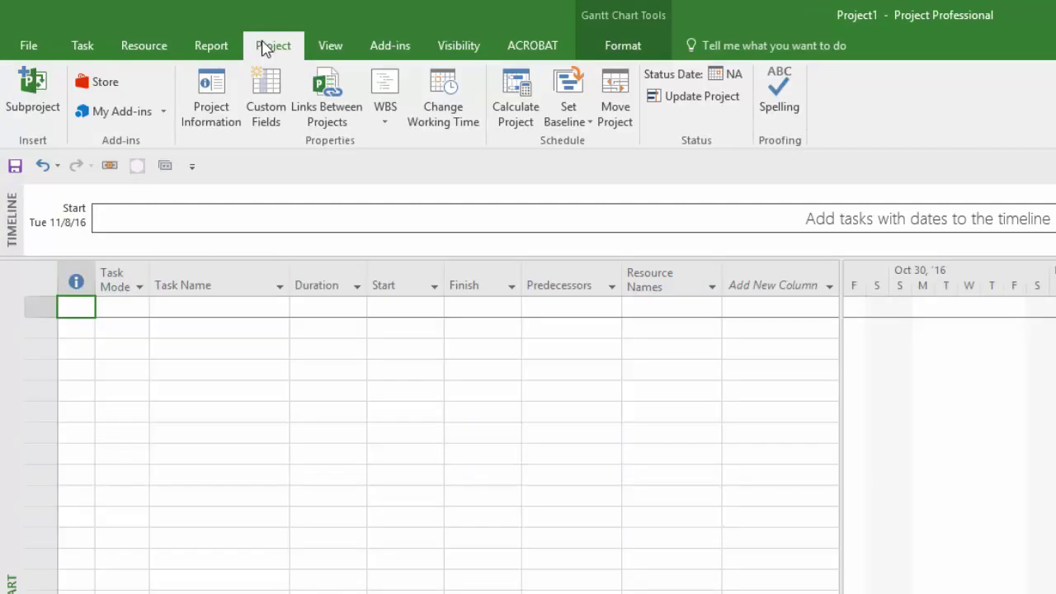
pyautogui.click(33, 91)
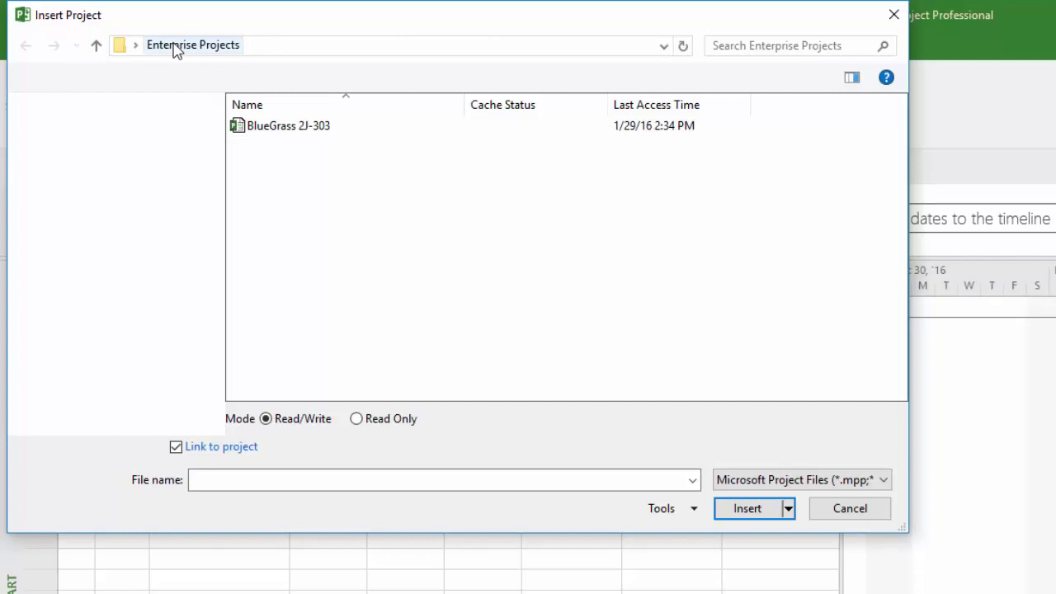
pyautogui.click(176, 46)
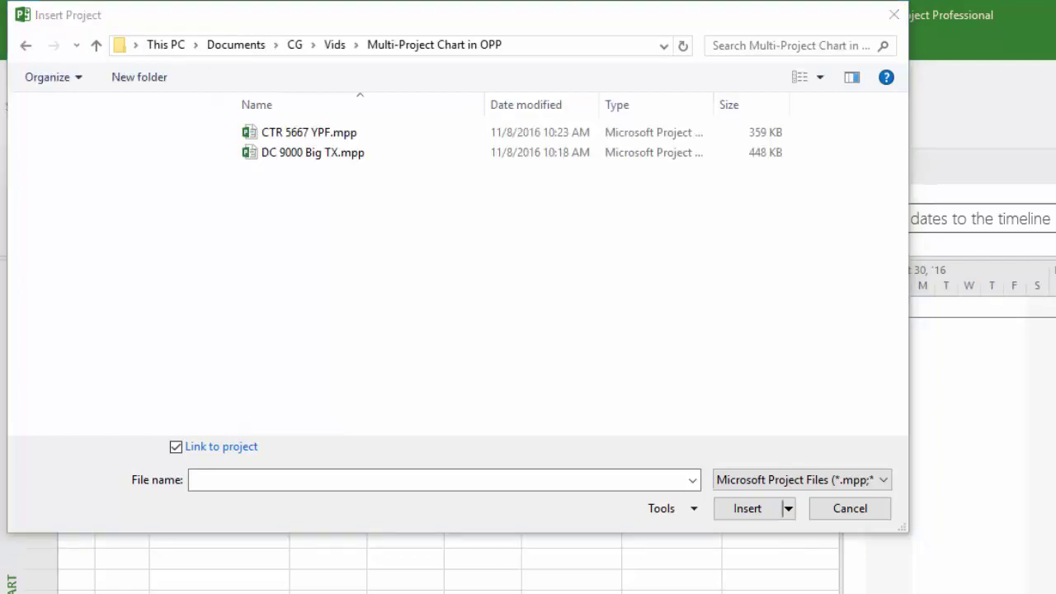
pyautogui.click(268, 154)
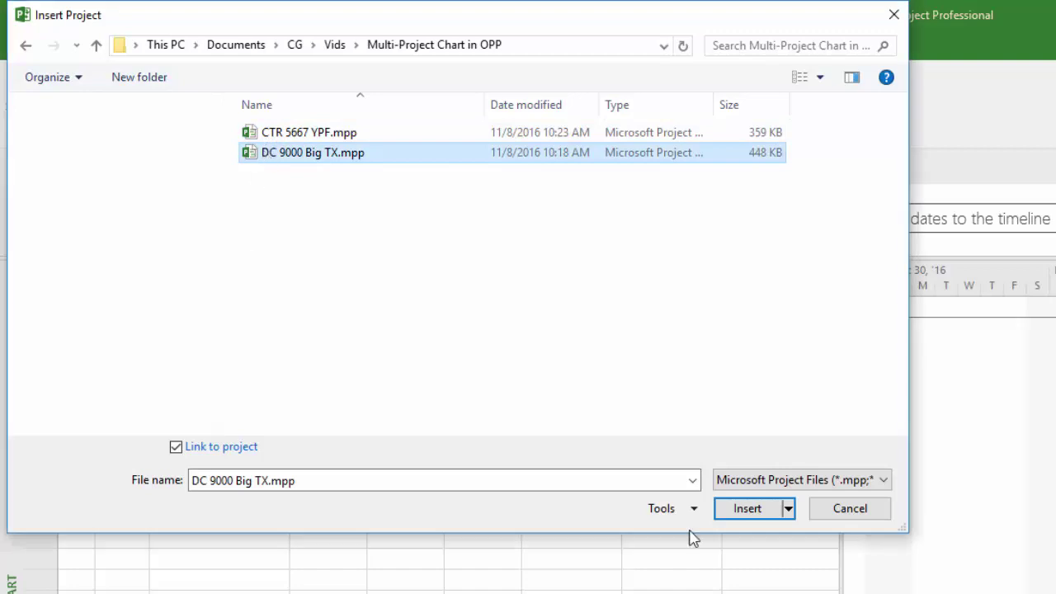
pyautogui.click(747, 509)
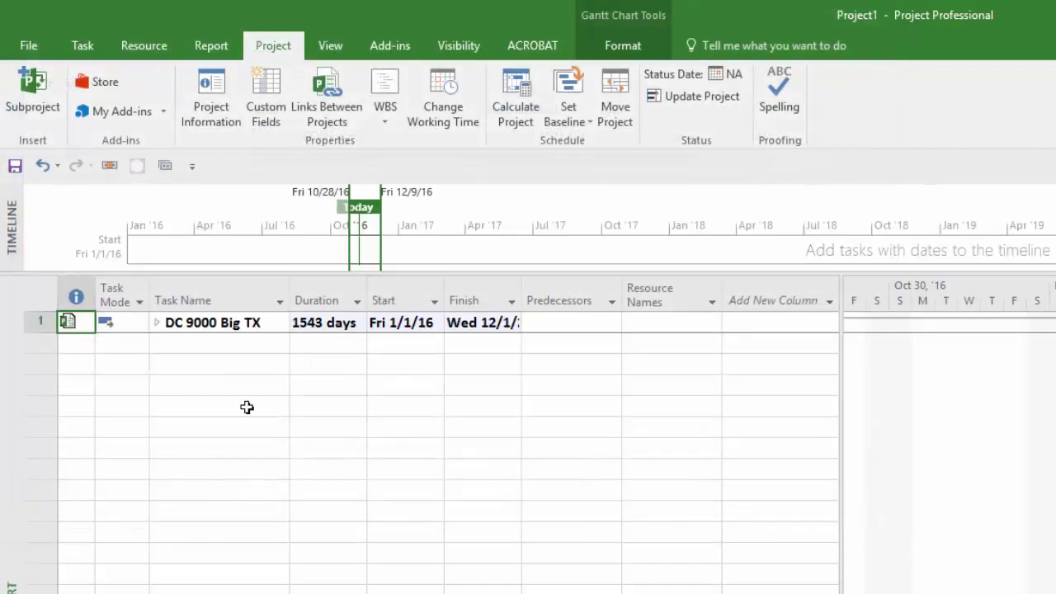
# Step: Insert CTR 5667 YPF.mpp as a second subproject on row 2
pyautogui.click(38, 342)
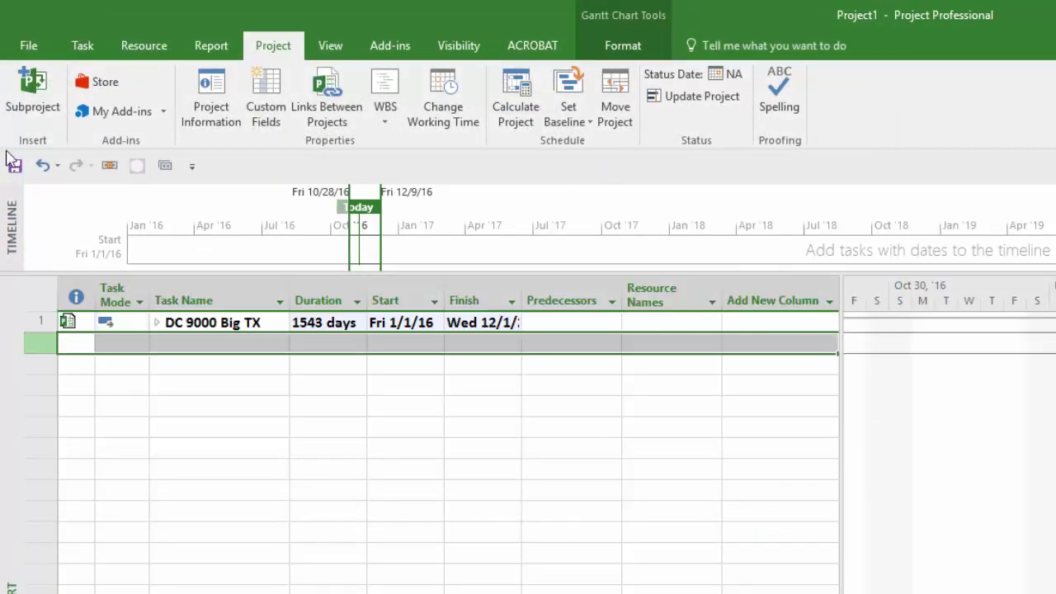
pyautogui.click(31, 82)
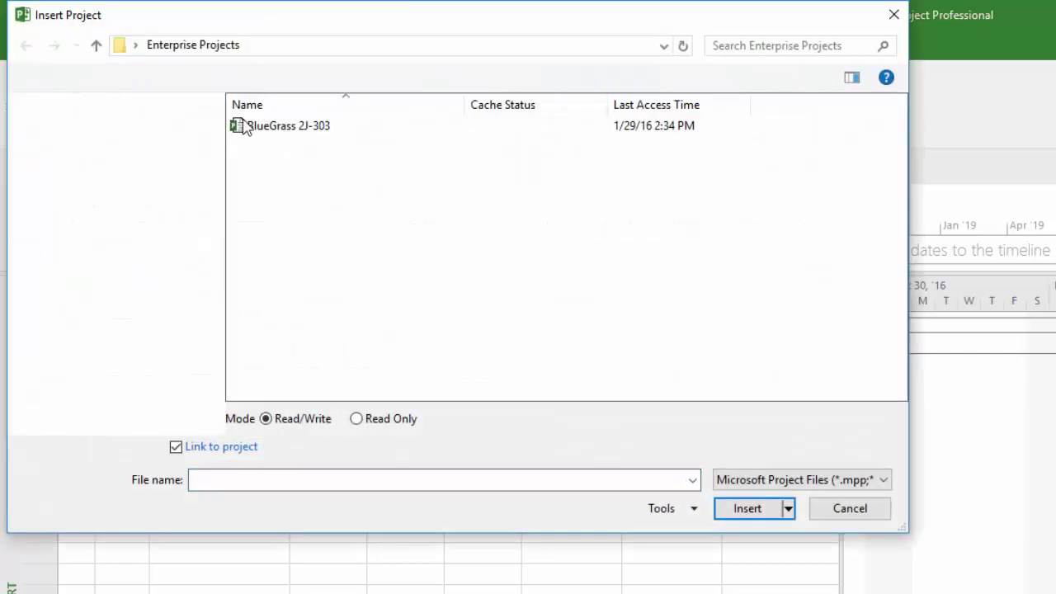
pyautogui.click(274, 137)
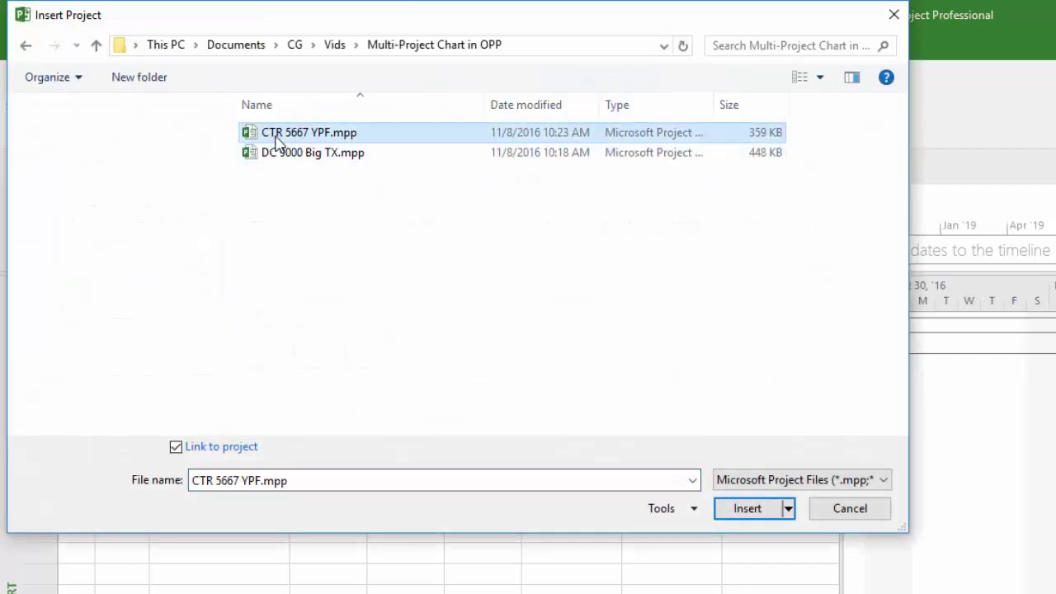
pyautogui.click(751, 513)
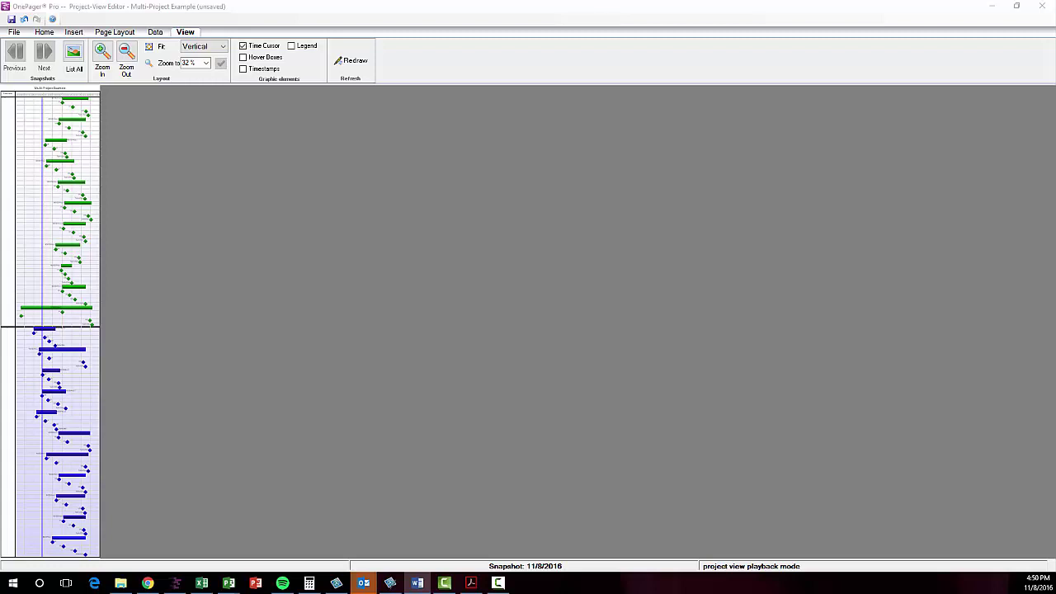
# Step: Zoom the chart in to 58% and select a milestone in the green and blue sections
pyautogui.click(101, 56)
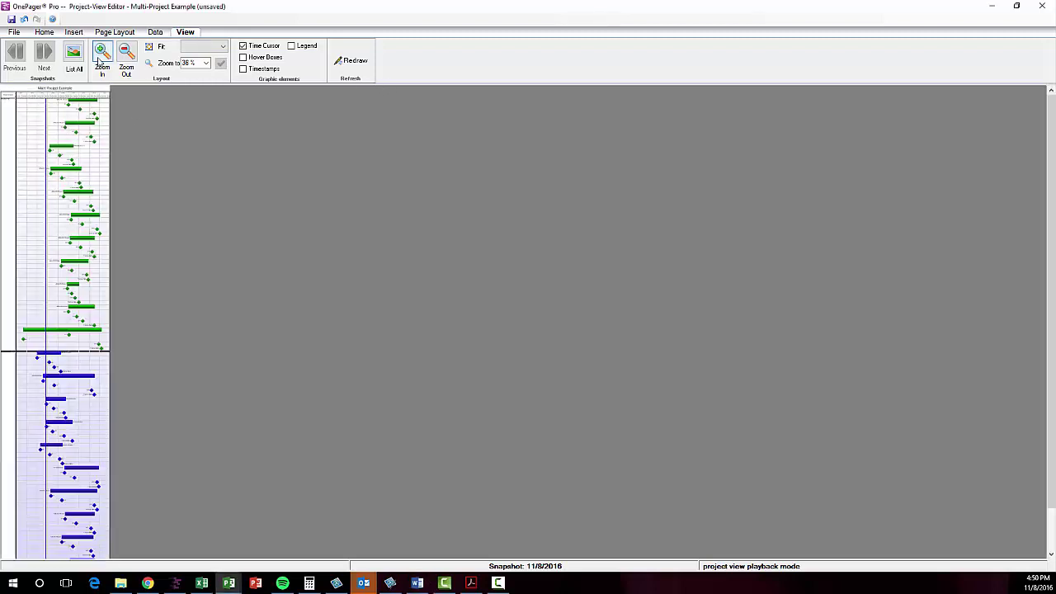
pyautogui.click(101, 56)
pyautogui.click(101, 56)
pyautogui.click(101, 56)
pyautogui.click(101, 56)
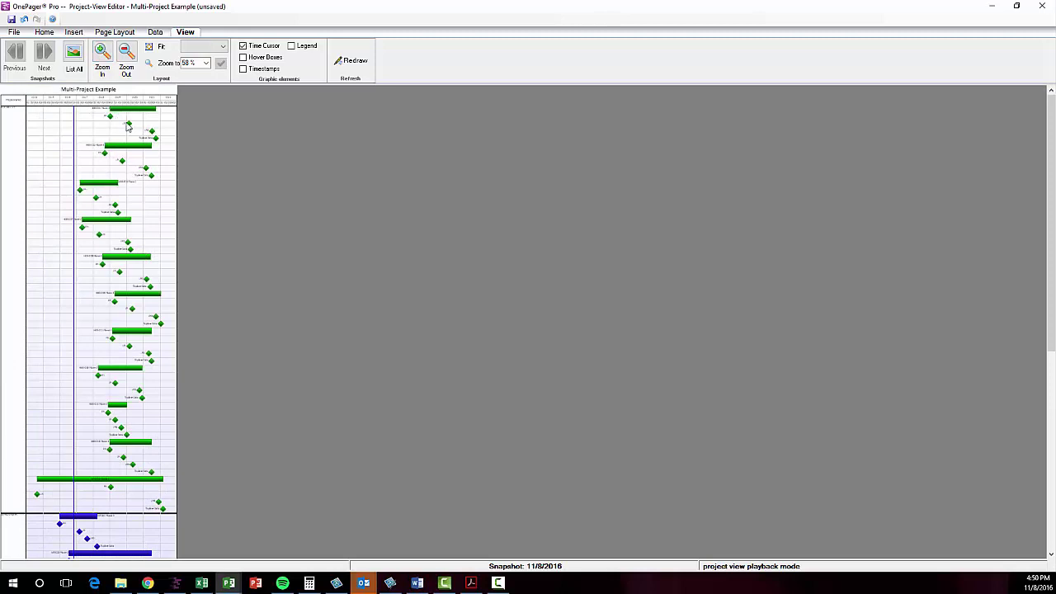
pyautogui.click(128, 125)
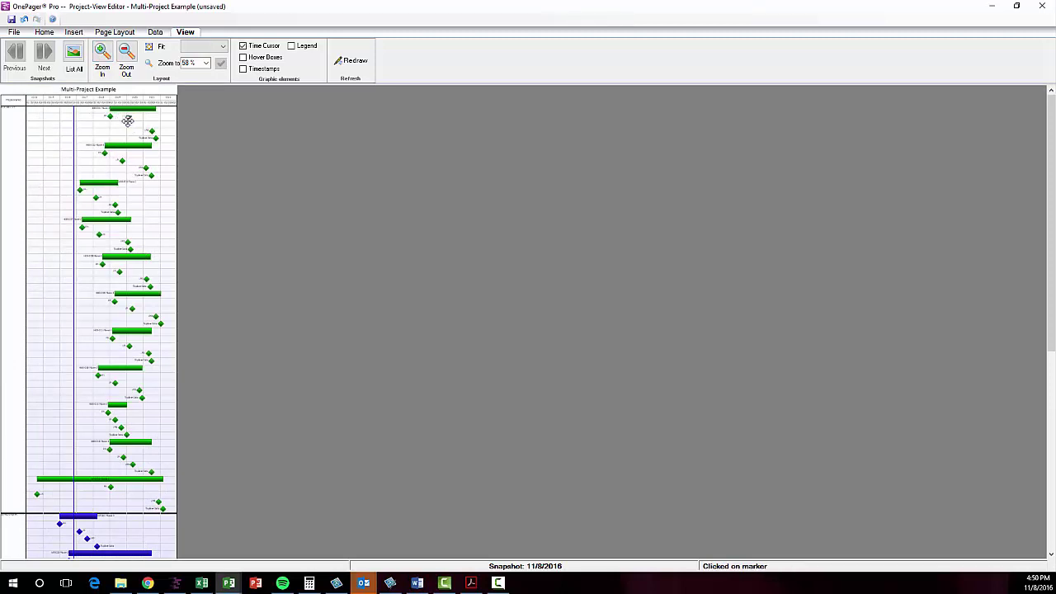
pyautogui.click(43, 33)
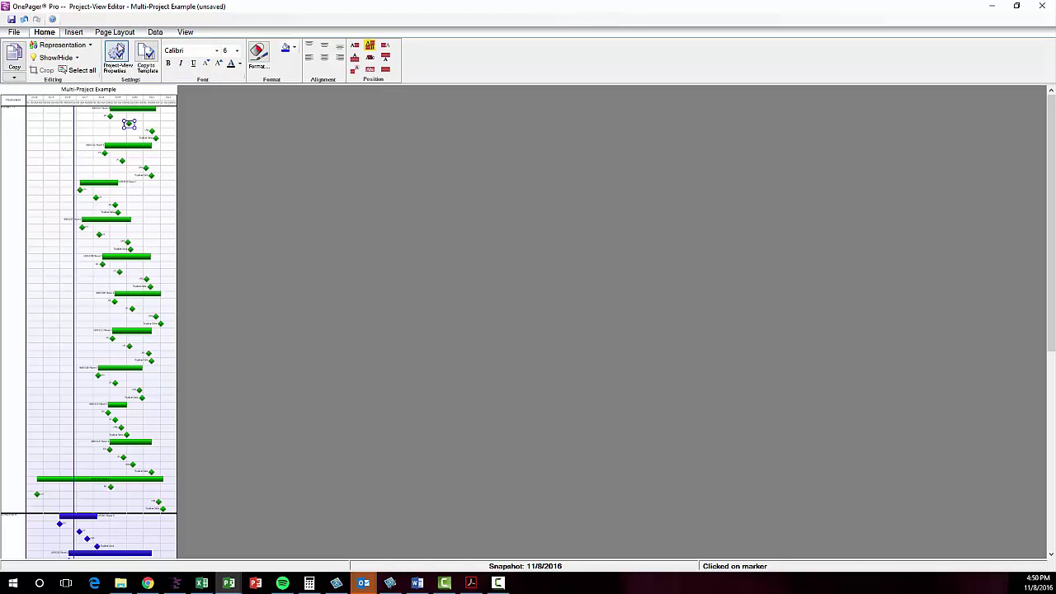
# Step: Set Rows/Swimlanes to collect tasks into rows by Text29, then bring up the DC 9000 Big TX schedule
pyautogui.click(117, 52)
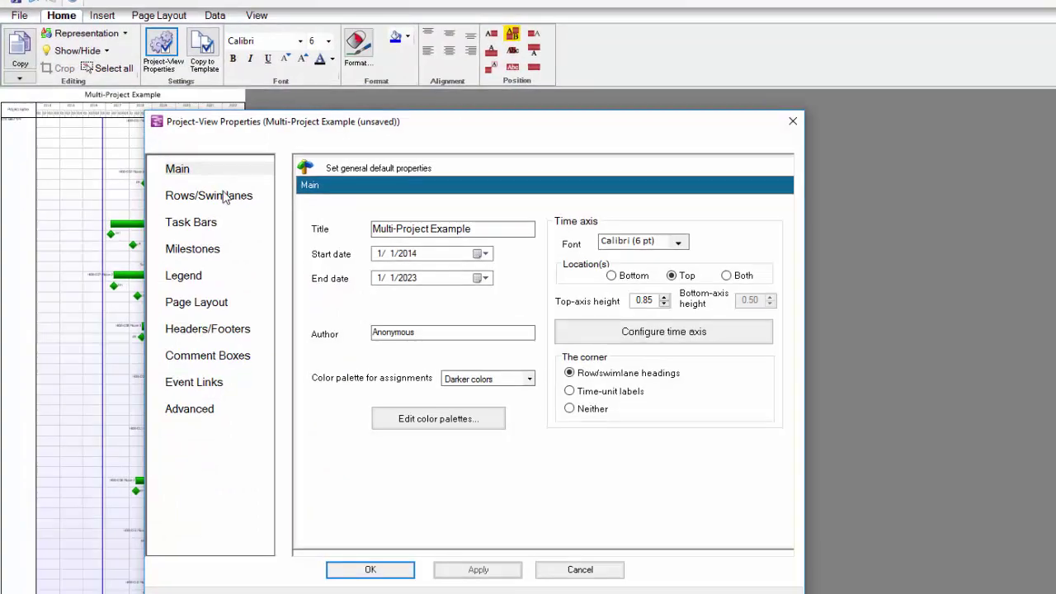
pyautogui.click(225, 196)
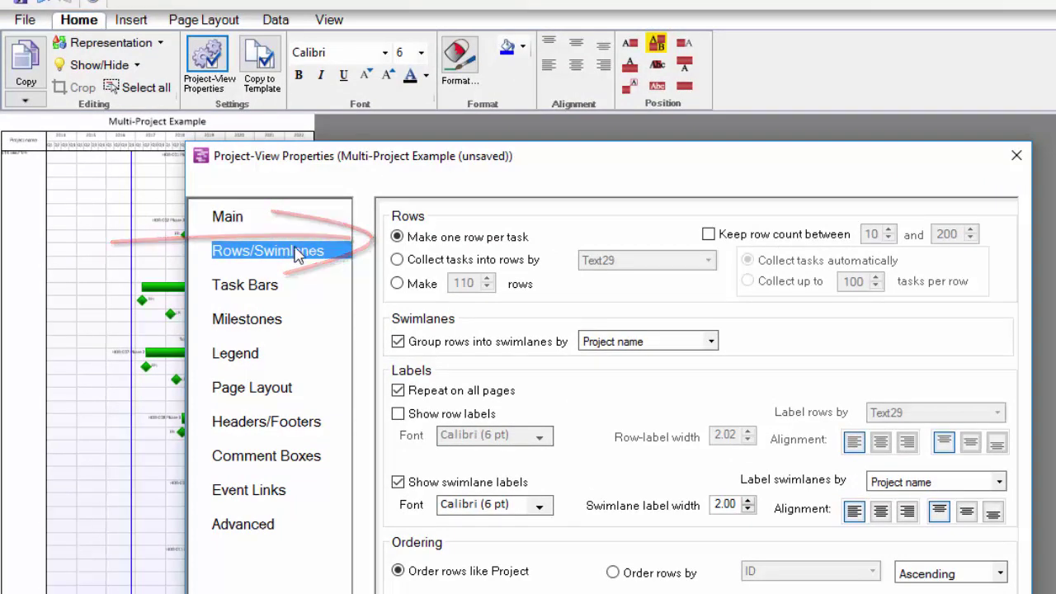
pyautogui.moveTo(460, 161); pyautogui.dragTo(664, 161)
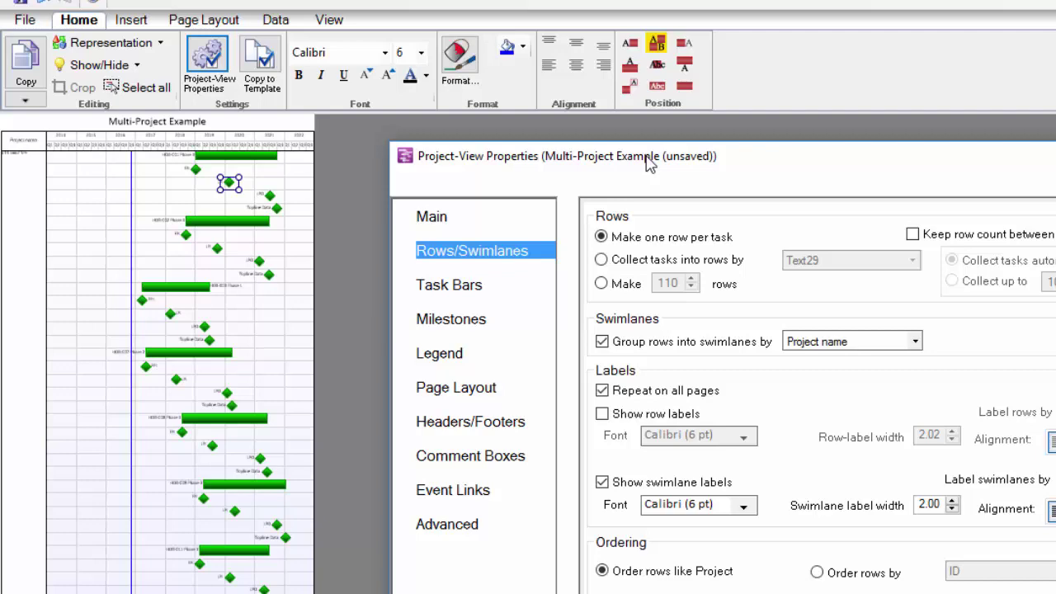
pyautogui.click(600, 261)
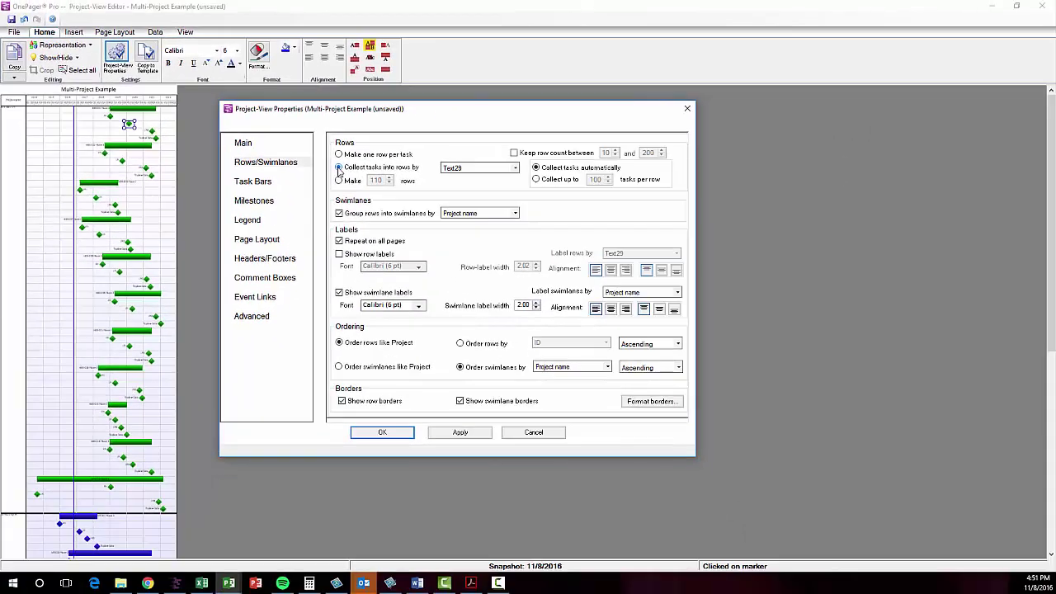
pyautogui.click(228, 583)
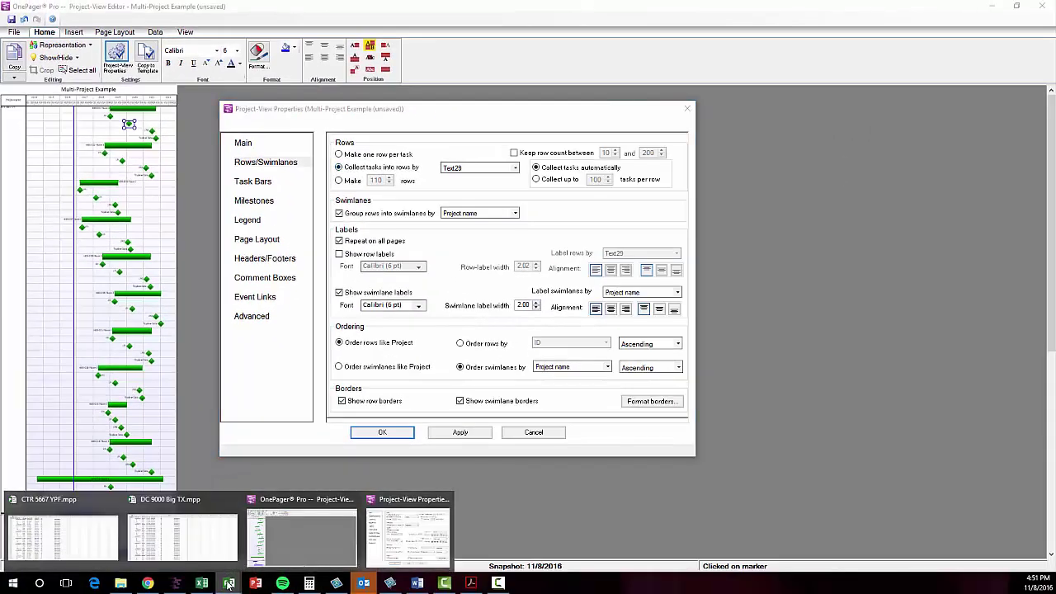
pyautogui.click(182, 536)
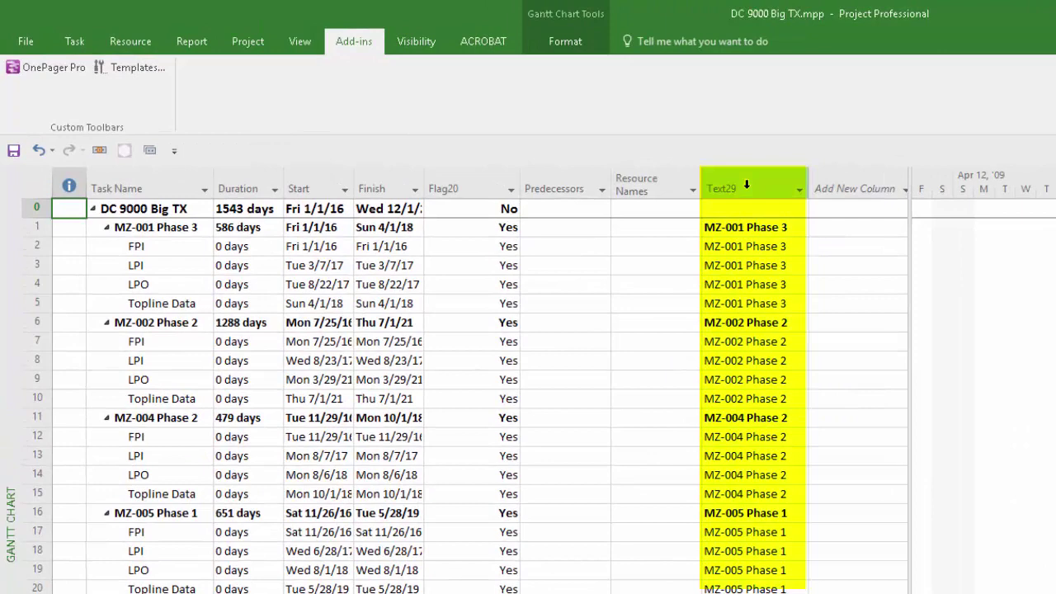
# Step: Select the Text29 column holding phase names like MZ-001 Phase 3
pyautogui.click(747, 184)
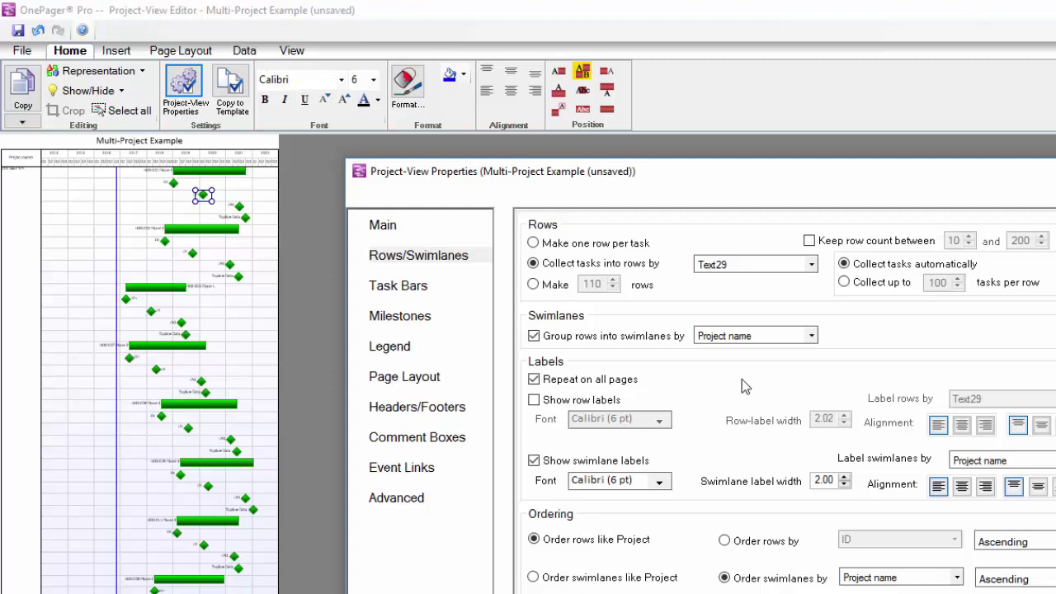
# Step: Collect up to 100 tasks per row, show row labels by Text29, and apply the settings
pyautogui.click(846, 283)
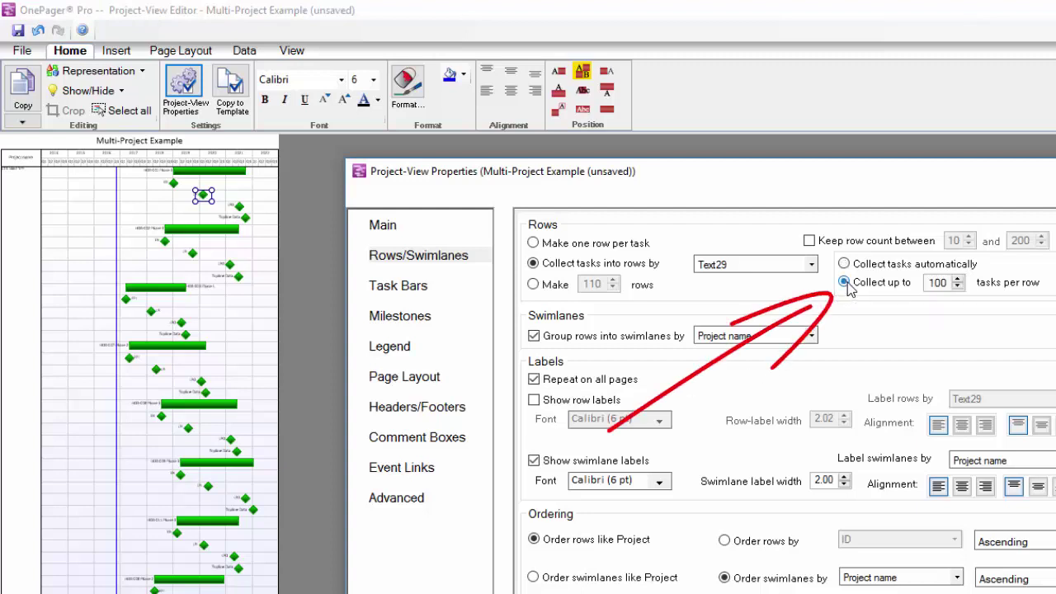
pyautogui.doubleClick(931, 283)
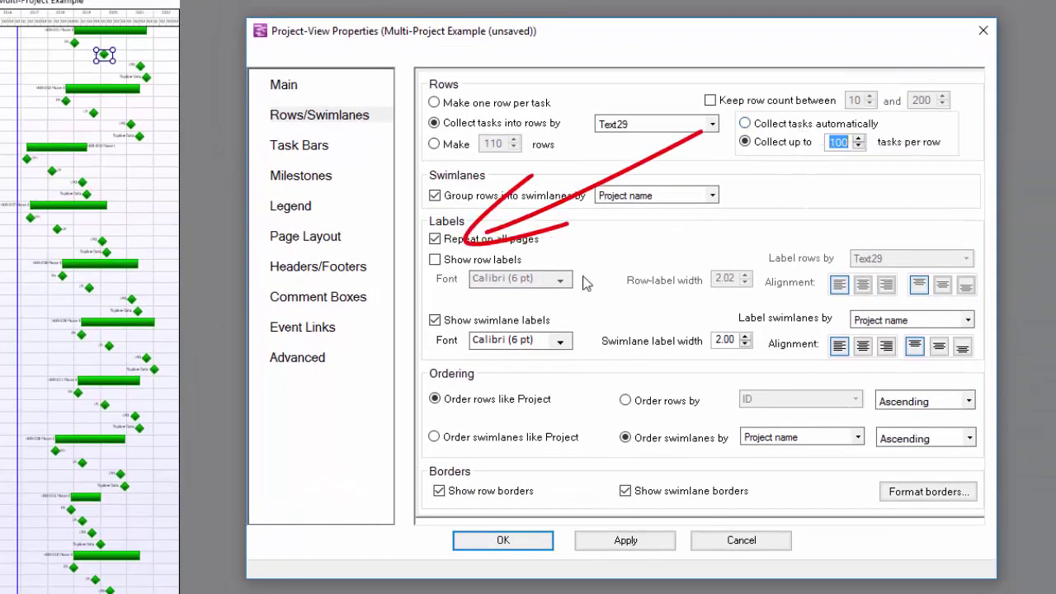
pyautogui.click(436, 260)
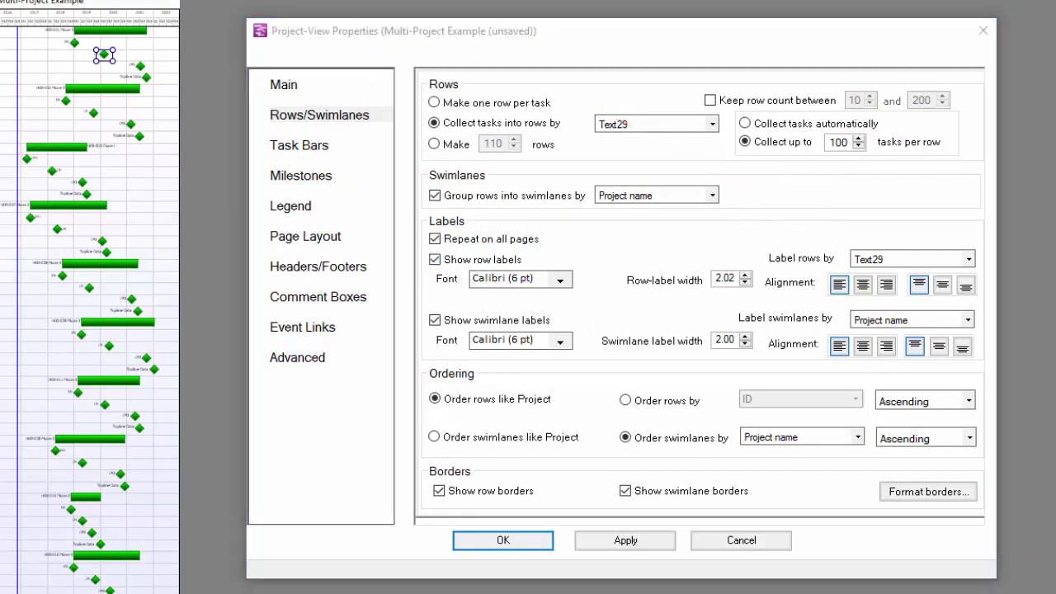
pyautogui.click(968, 261)
pyautogui.click(969, 261)
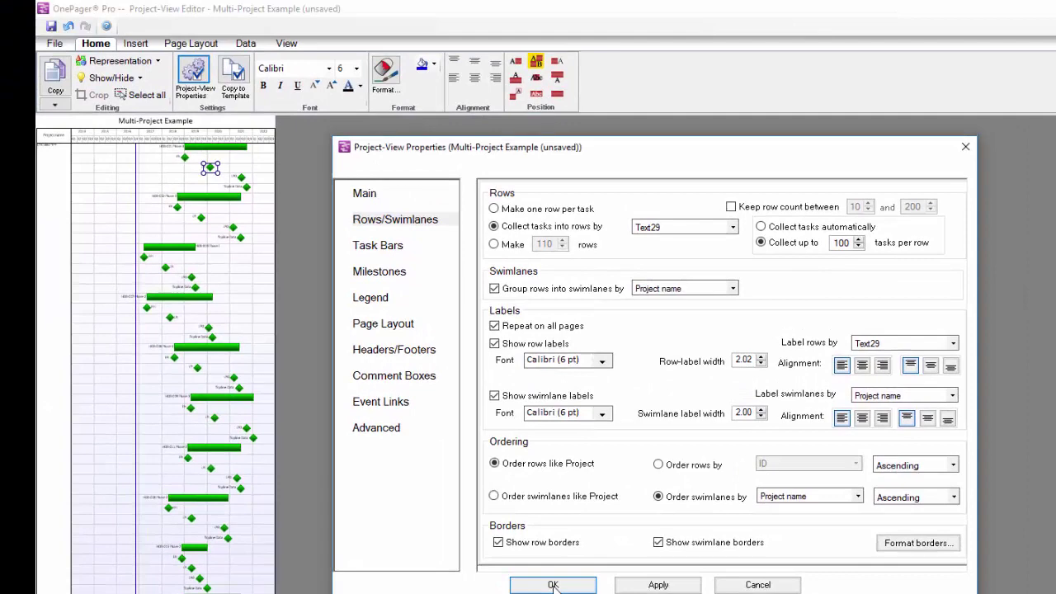
pyautogui.click(553, 584)
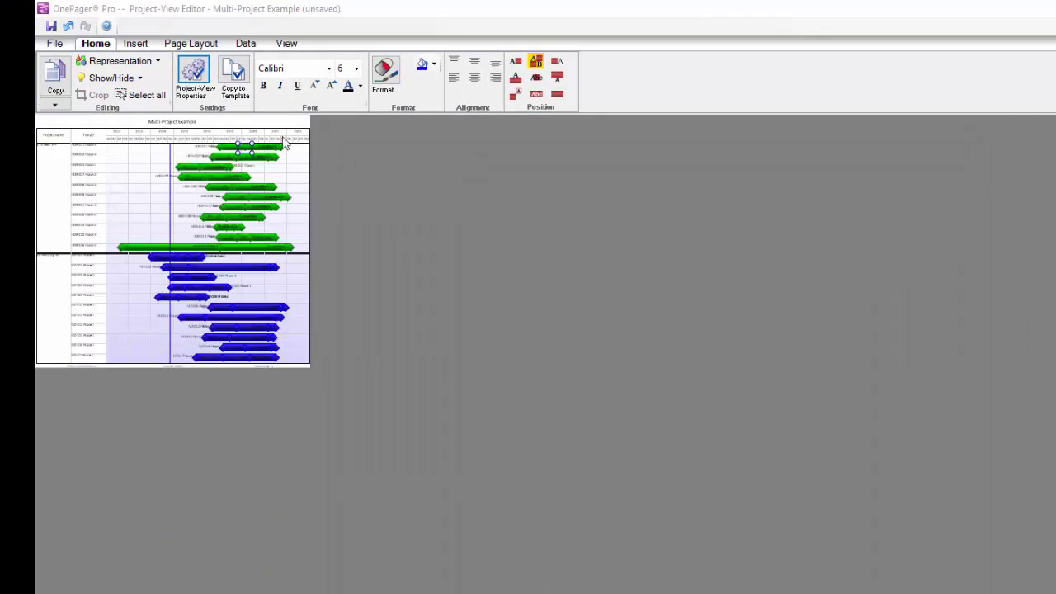
# Step: Zoom the chart in to about 136% to inspect the HOB and MZ phase rows
pyautogui.click(285, 44)
pyautogui.click(176, 70)
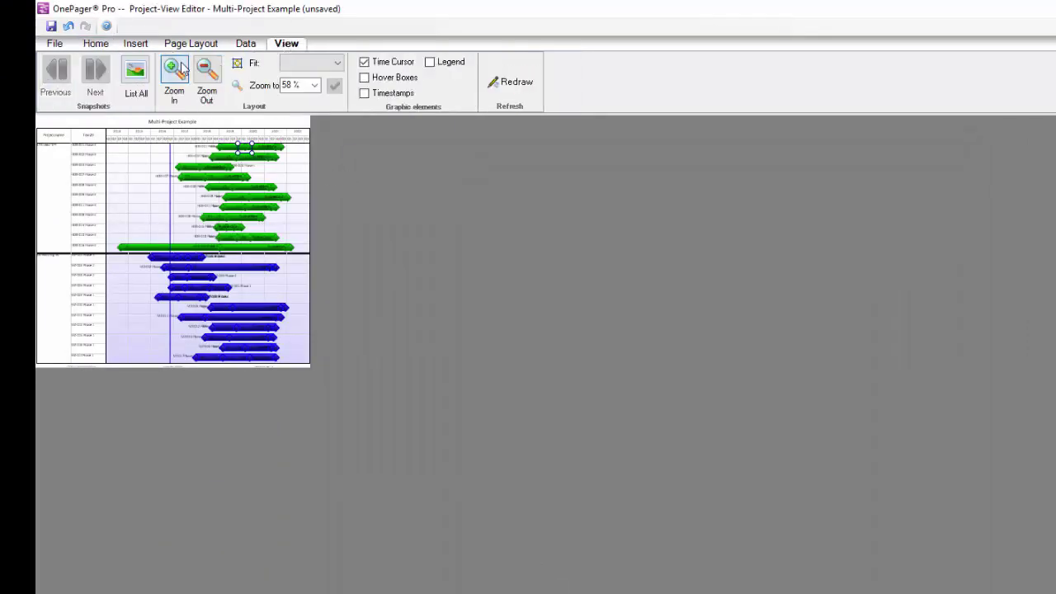
pyautogui.click(177, 69)
pyautogui.click(177, 68)
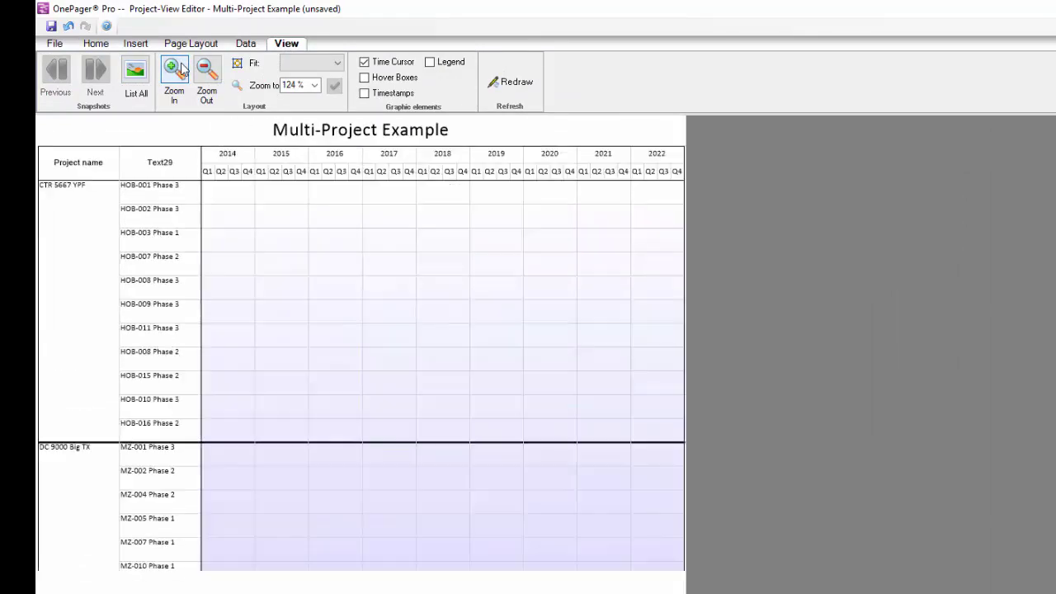
pyautogui.click(208, 71)
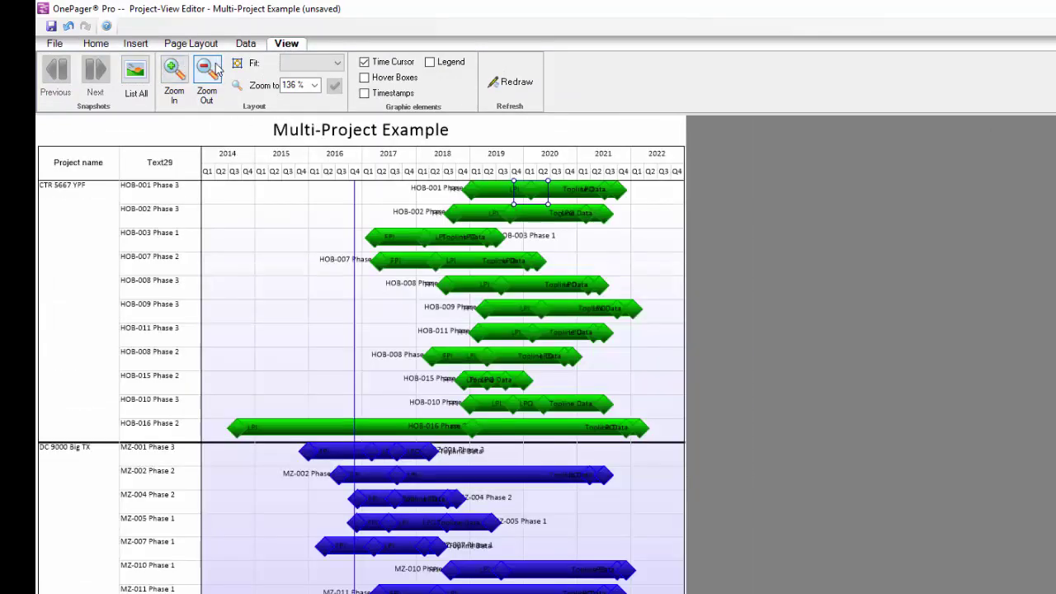
# Step: Clear the selection on the HOB-001 bar and open the Project-View Properties
pyautogui.click(234, 253)
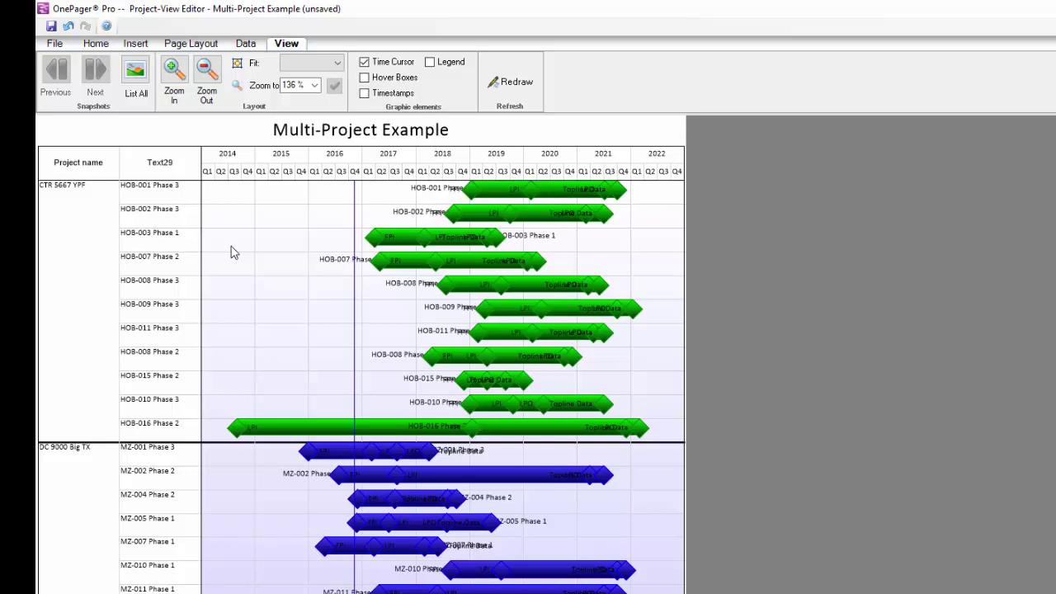
pyautogui.click(98, 45)
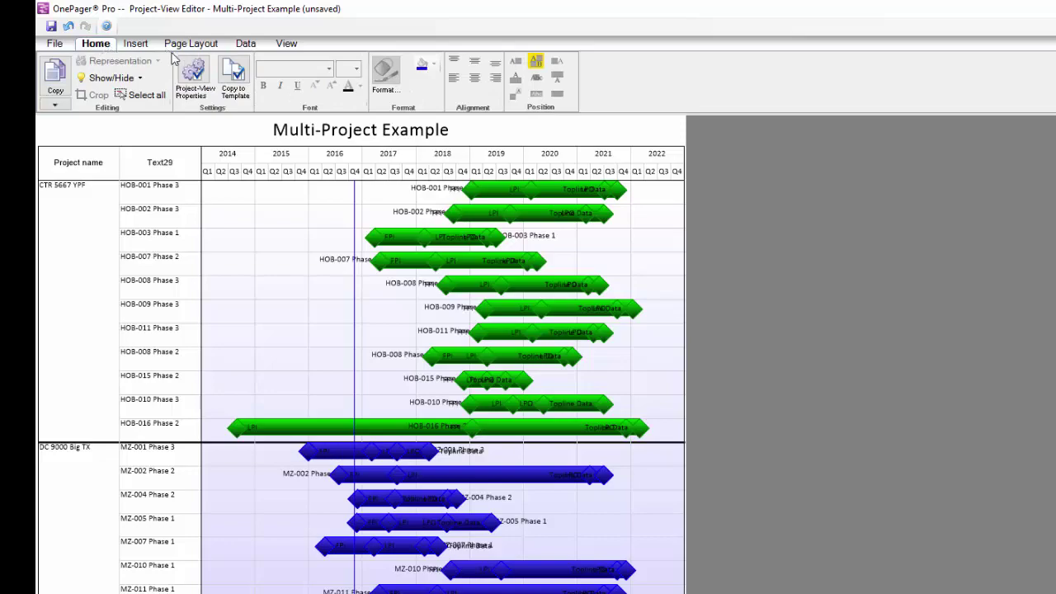
pyautogui.click(193, 75)
# Step: Set the Gantt task bar height to an absolute 0.09
pyautogui.click(382, 243)
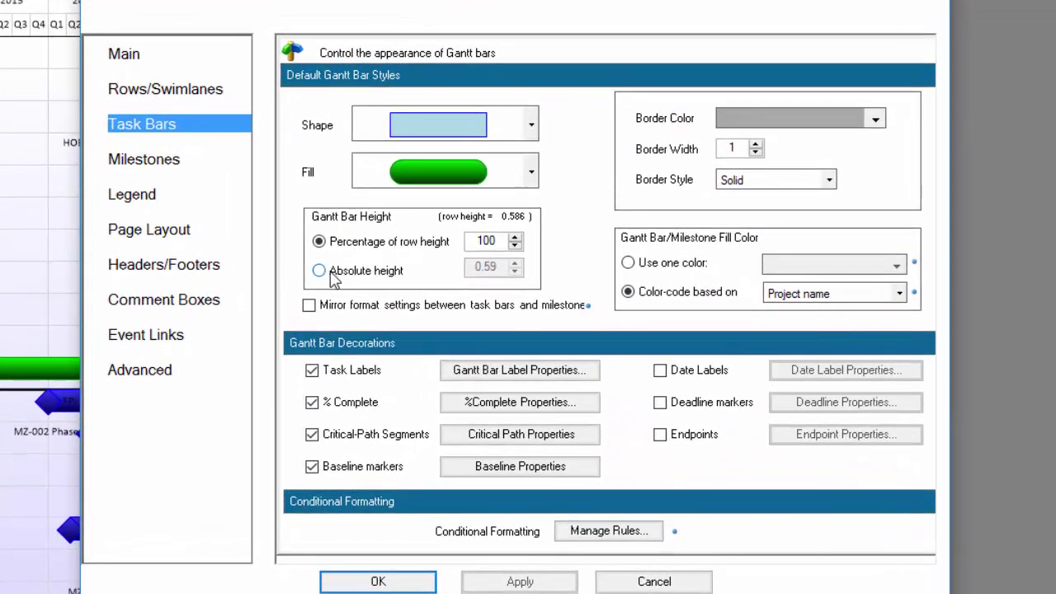
pyautogui.click(454, 330)
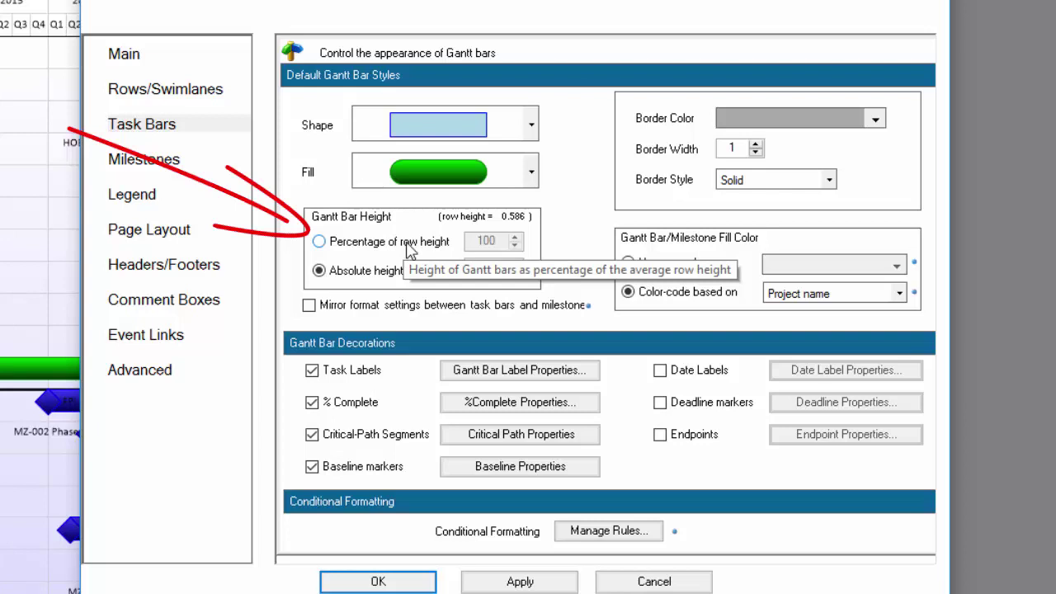
pyautogui.moveTo(515, 271); pyautogui.dragTo(515, 270)
pyautogui.click(514, 272)
pyautogui.click(515, 271)
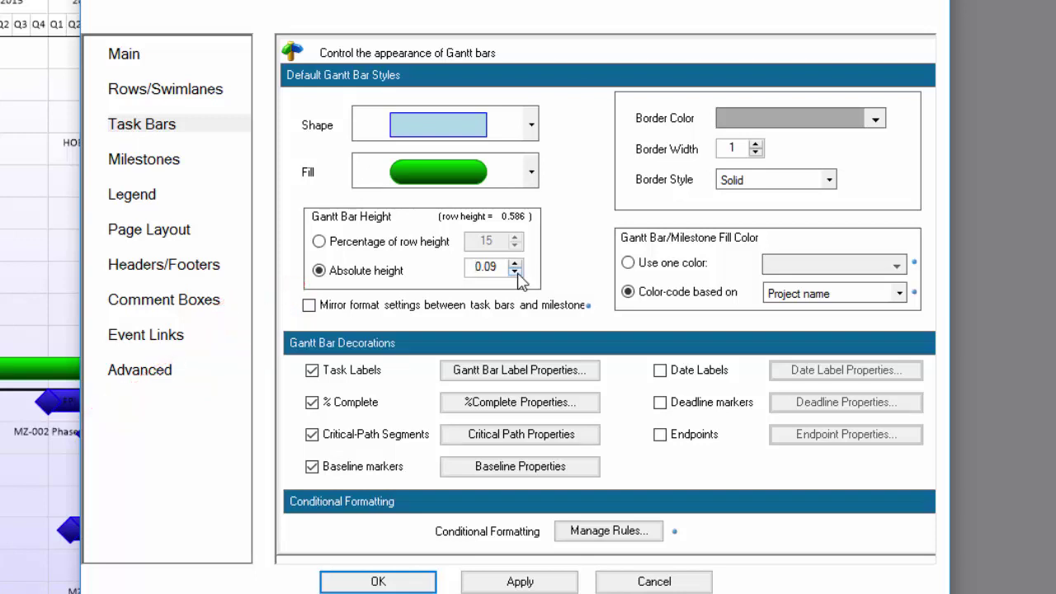
# Step: Fill all bars and milestones with one light grey colour from Lighter colors
pyautogui.click(628, 263)
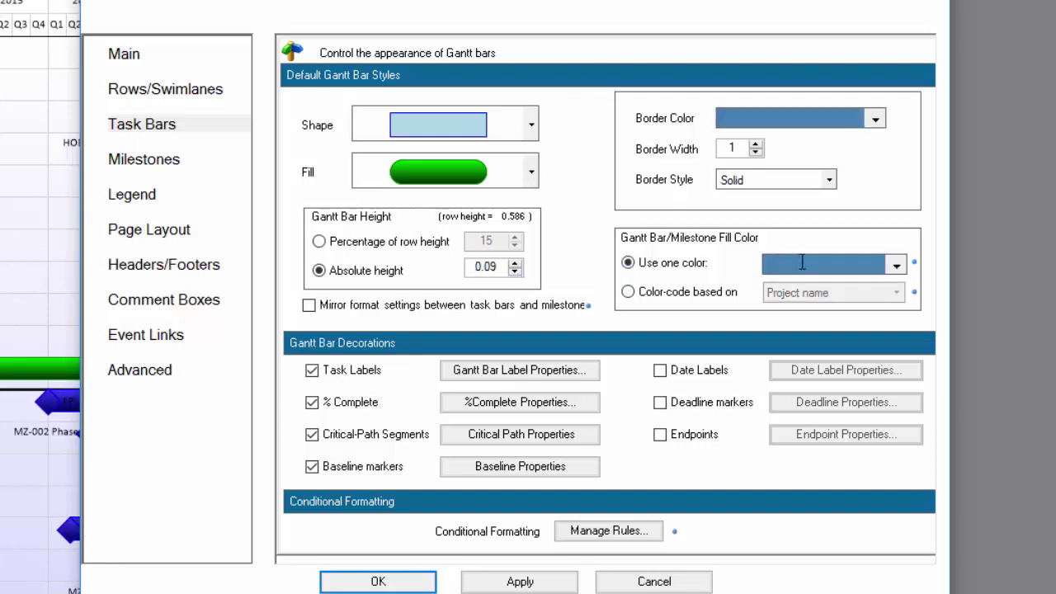
pyautogui.click(891, 264)
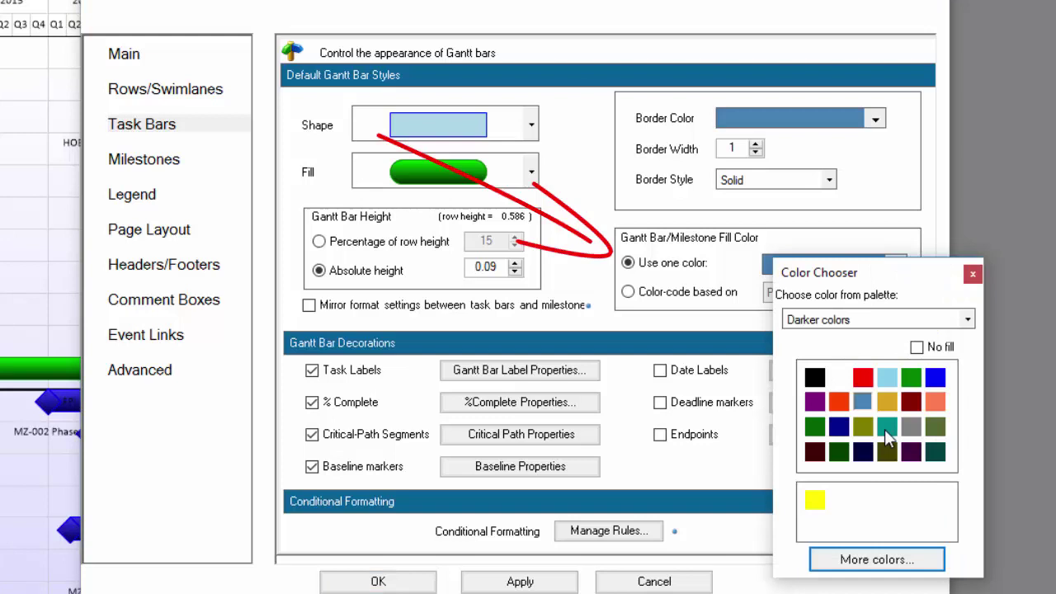
pyautogui.click(967, 320)
pyautogui.click(836, 390)
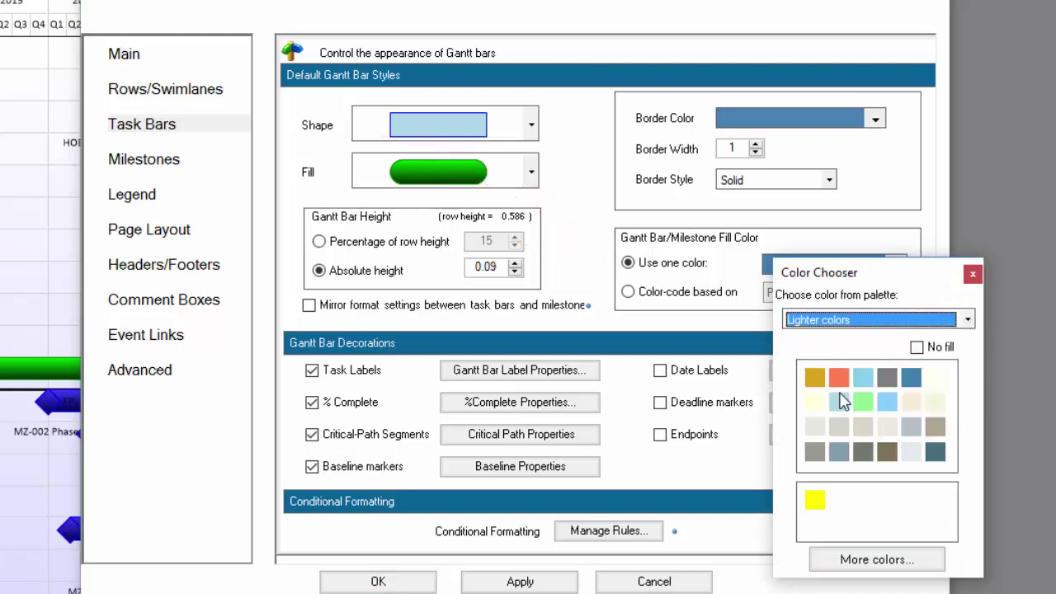
pyautogui.click(913, 431)
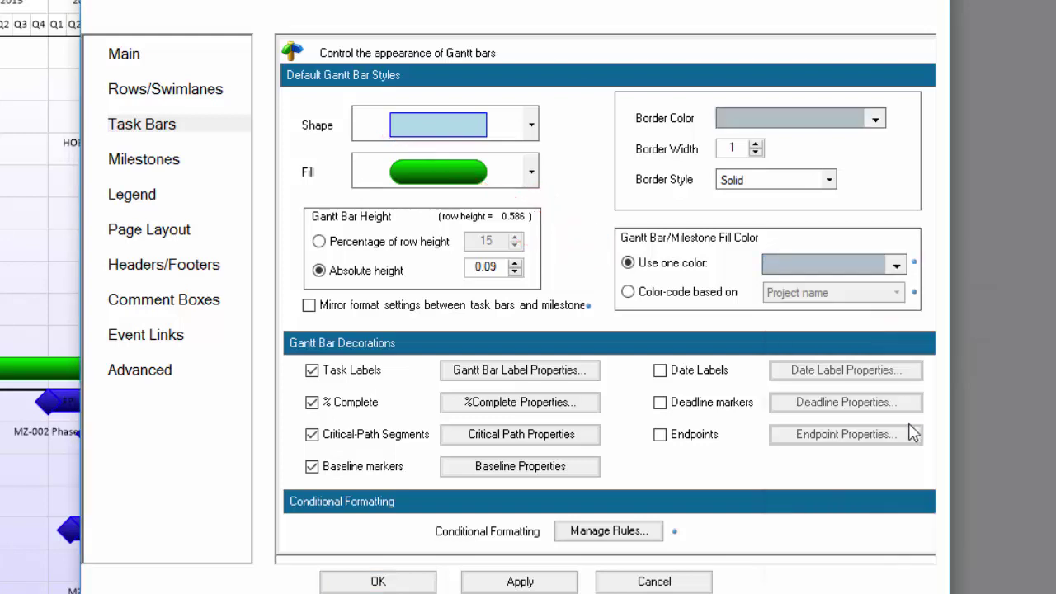
# Step: Turn off task labels, % Complete, Critical-Path Segments and Baseline markers on the bars
pyautogui.click(312, 370)
pyautogui.click(312, 402)
pyautogui.click(312, 434)
pyautogui.click(312, 467)
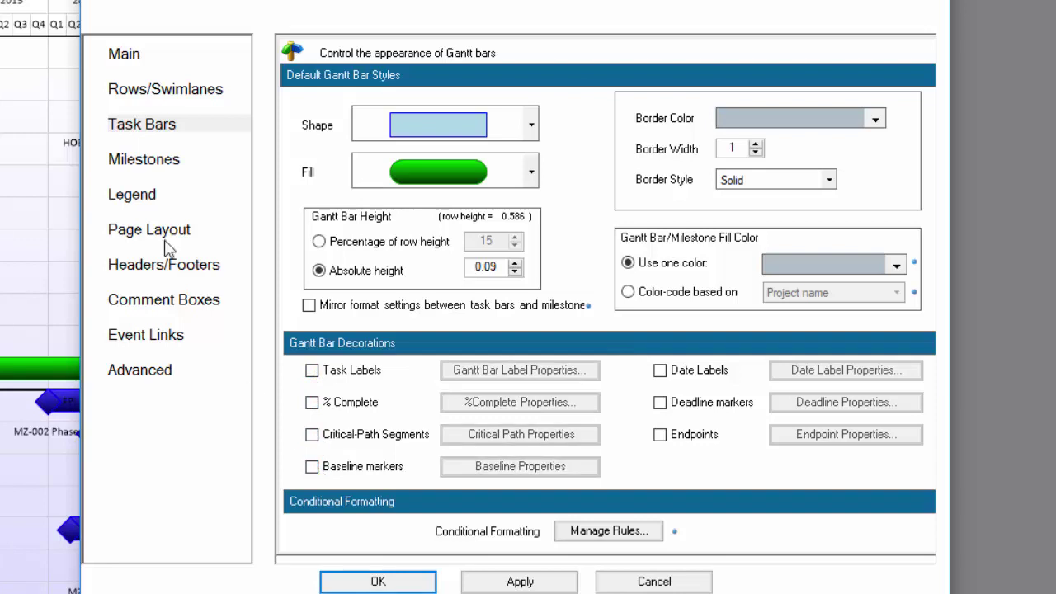
pyautogui.click(144, 161)
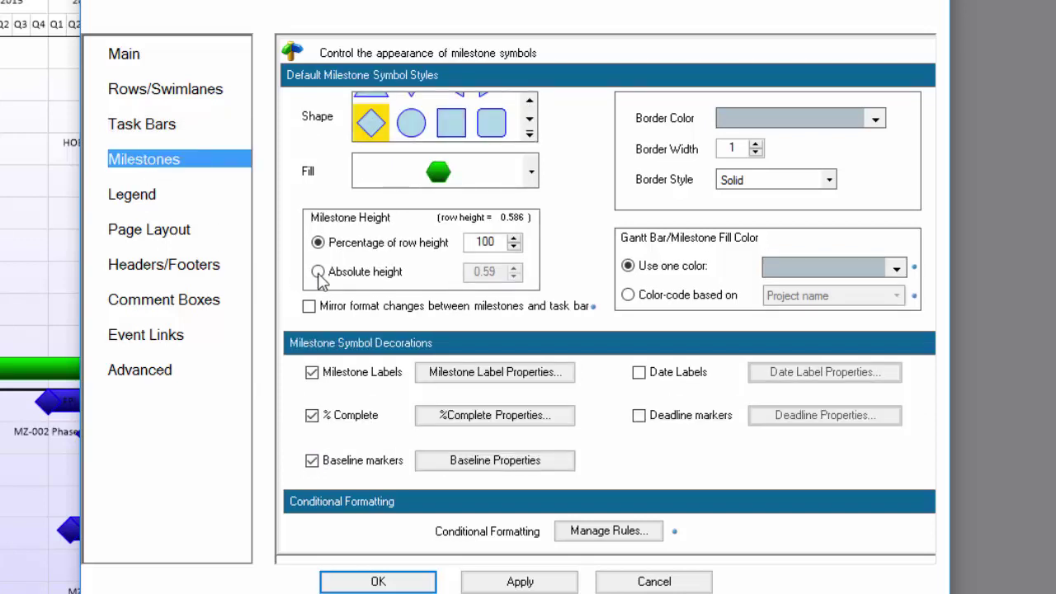
# Step: Give milestones an absolute 0.29 height, keep labels, and remove % Complete and Baseline markers
pyautogui.click(318, 272)
pyautogui.click(513, 276)
pyautogui.click(513, 277)
pyautogui.click(514, 277)
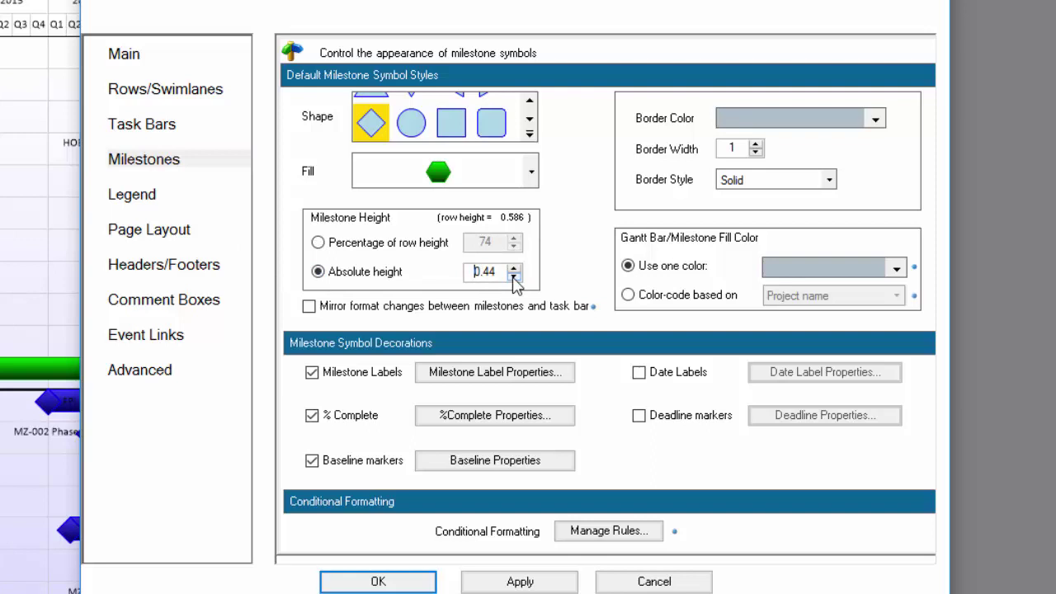
pyautogui.click(514, 277)
pyautogui.click(513, 276)
pyautogui.click(513, 277)
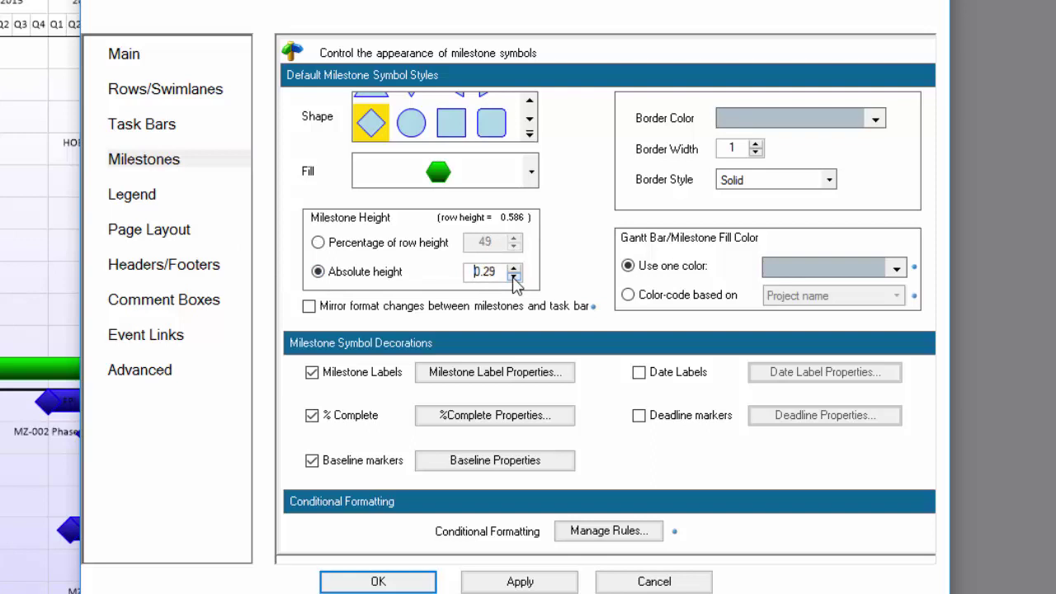
pyautogui.click(313, 374)
pyautogui.click(314, 376)
pyautogui.click(312, 416)
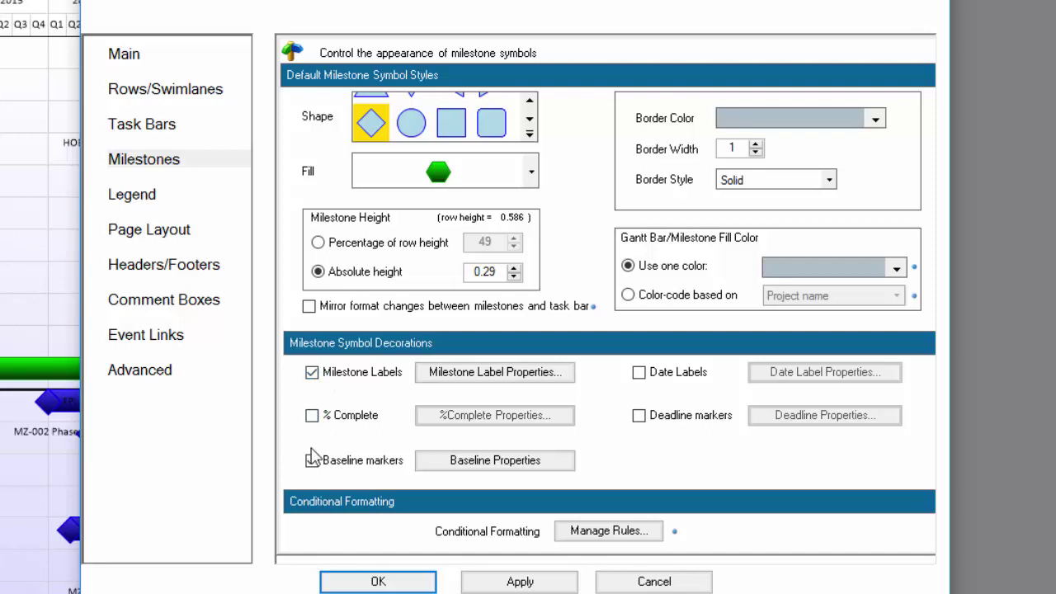
pyautogui.click(311, 461)
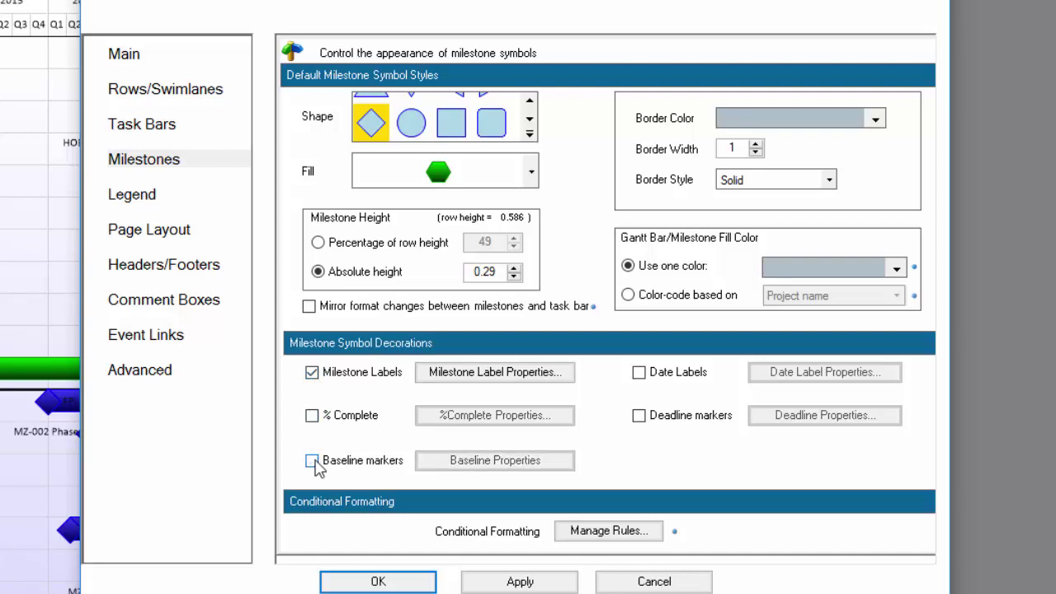
# Step: Raise the Page Layout row height to 0.786 and apply the settings to the chart
pyautogui.click(180, 229)
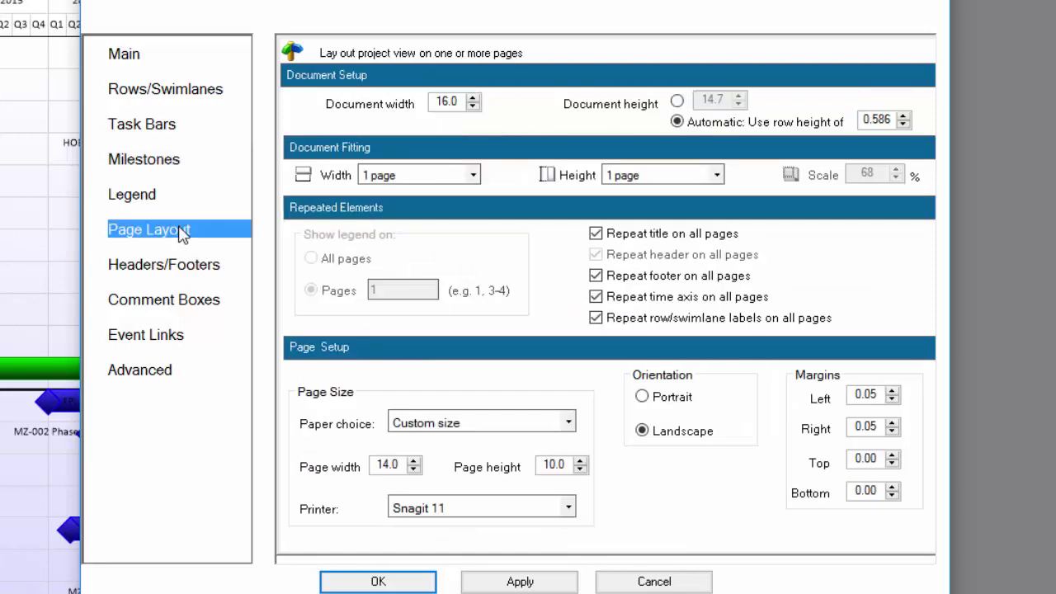
pyautogui.click(904, 116)
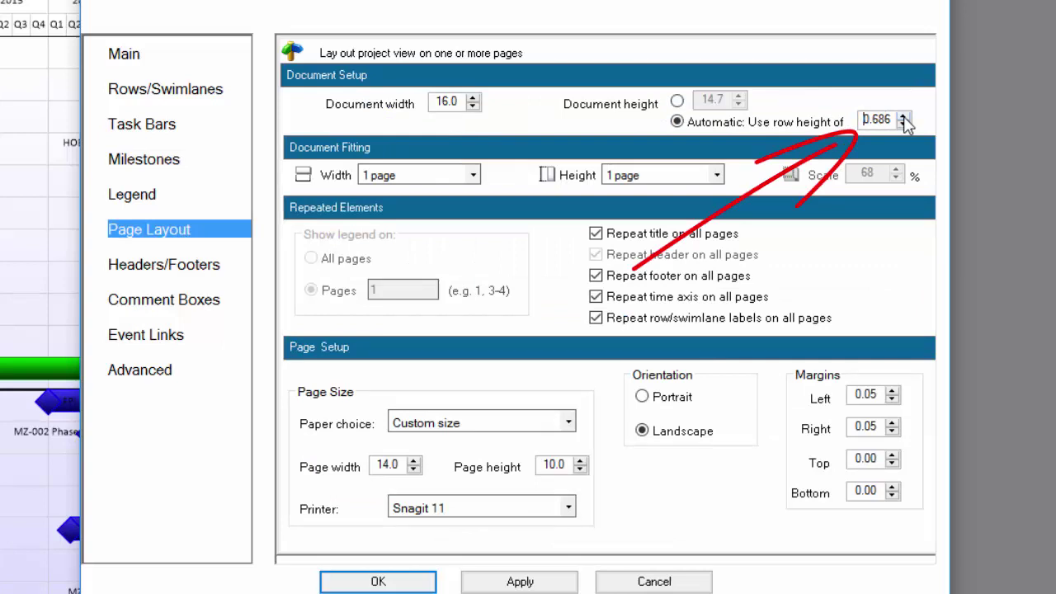
pyautogui.click(903, 116)
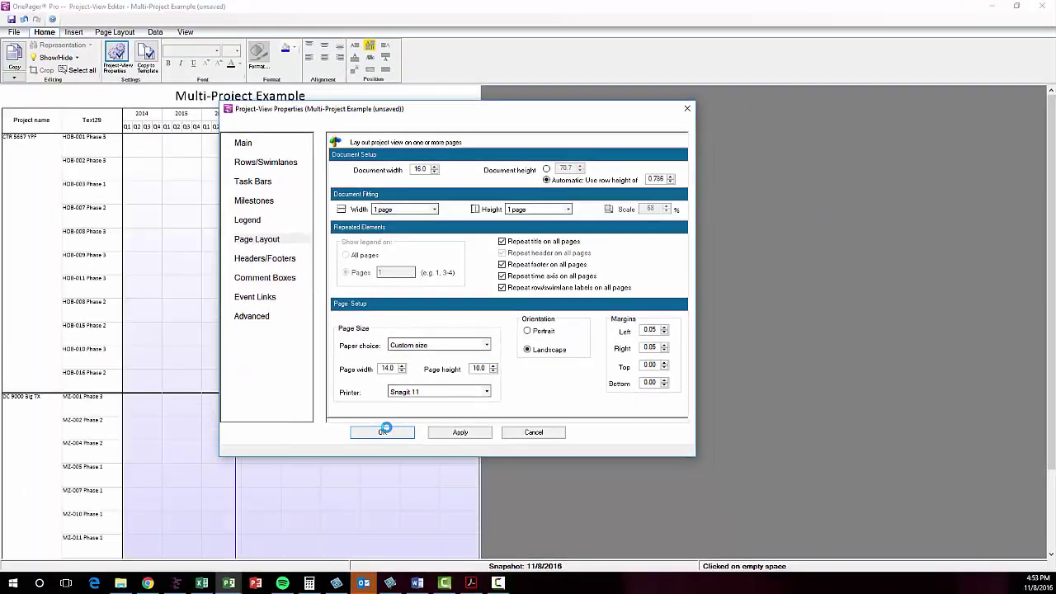
pyautogui.click(383, 467)
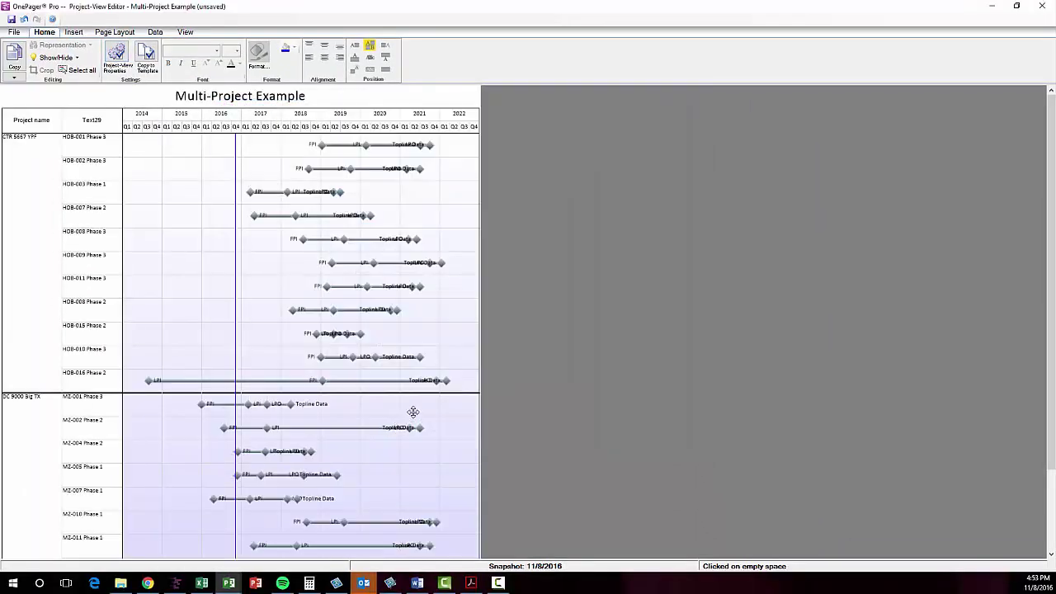
# Step: Widen the chart to a 23.9 document width and reopen the task bar properties
pyautogui.moveTo(483, 380); pyautogui.dragTo(718, 376)
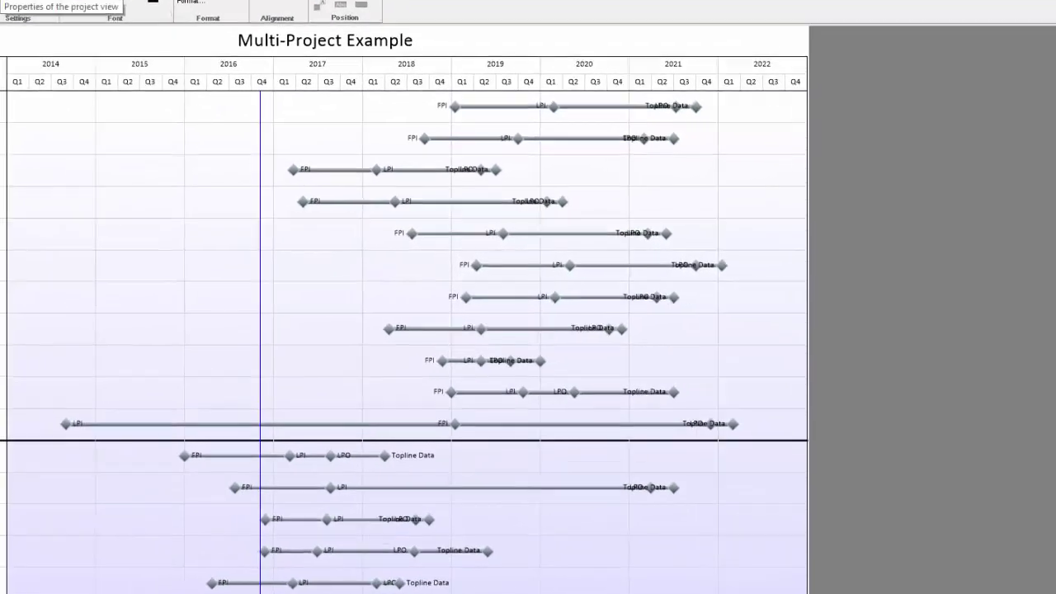
pyautogui.click(118, 52)
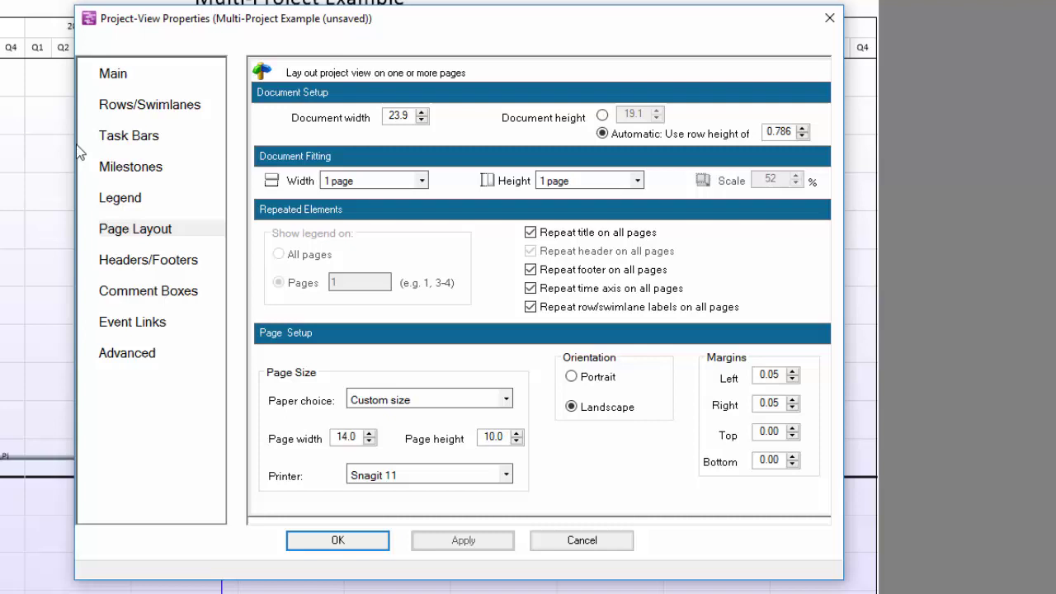
pyautogui.click(120, 142)
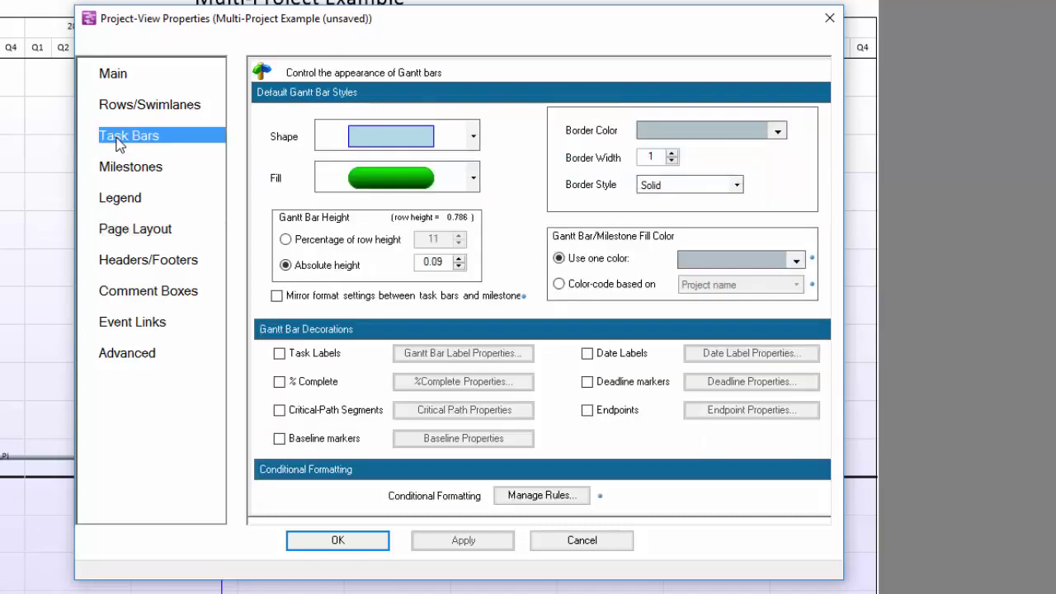
# Step: Enable the FPI (yellow), LPI (blue), LPO (black) and Topline Data (red) formatting rules
pyautogui.click(543, 496)
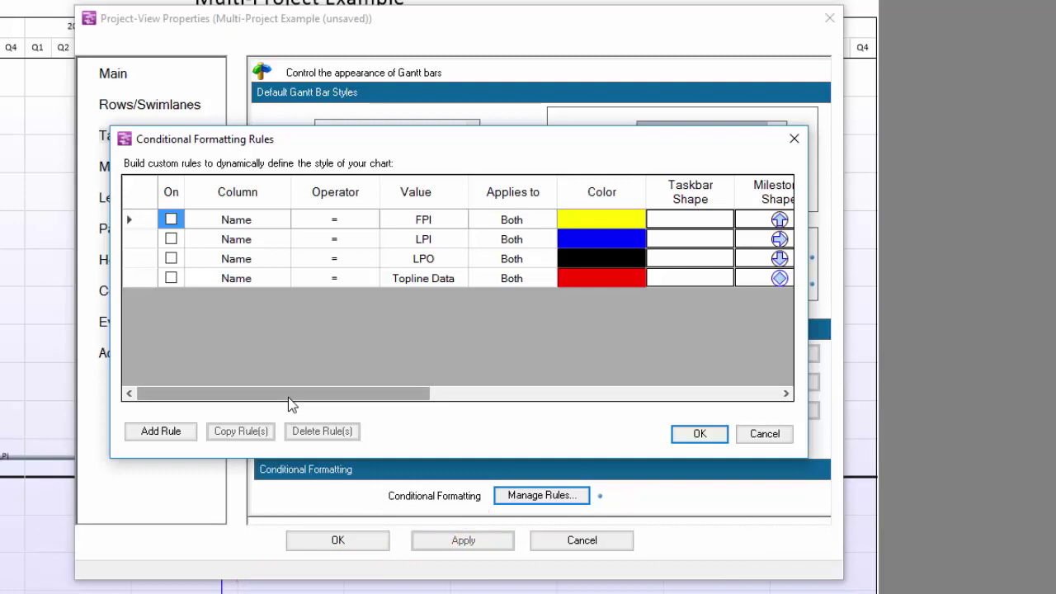
pyautogui.click(171, 219)
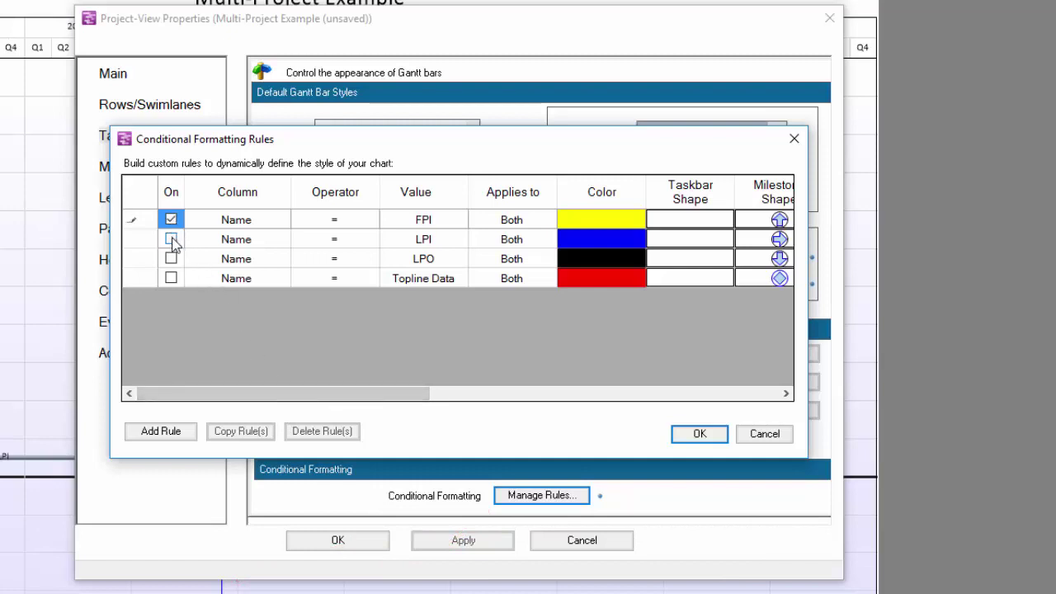
pyautogui.click(170, 239)
pyautogui.click(171, 258)
pyautogui.click(171, 278)
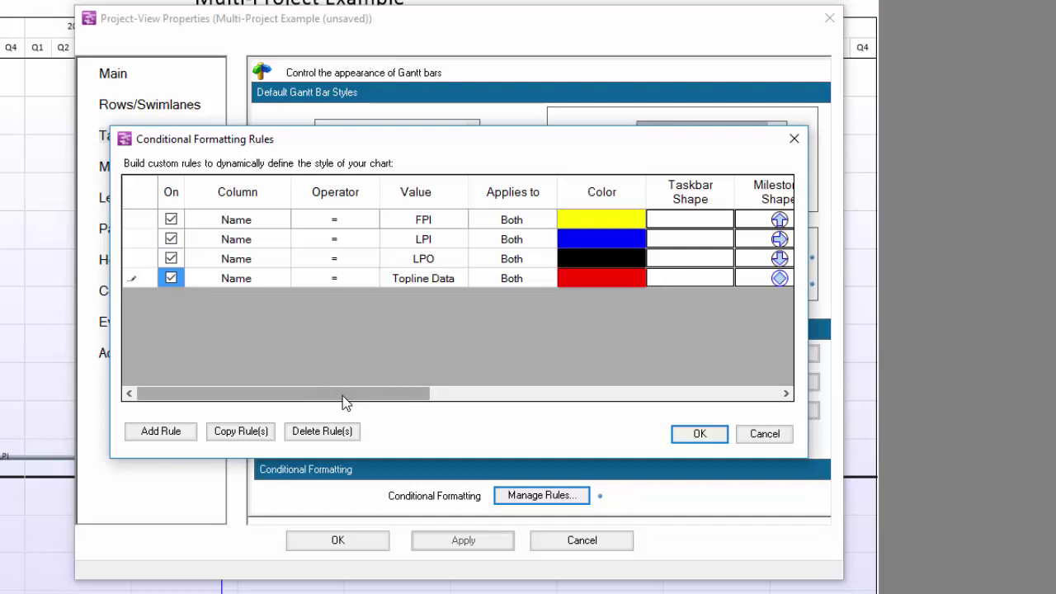
pyautogui.moveTo(343, 395); pyautogui.dragTo(404, 408)
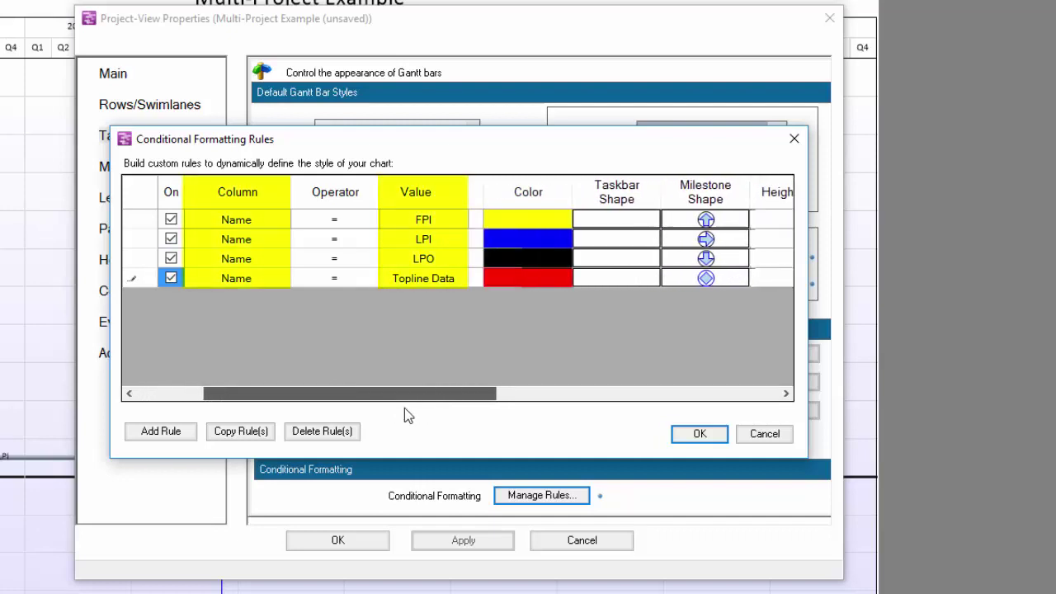
pyautogui.moveTo(404, 408); pyautogui.dragTo(404, 408)
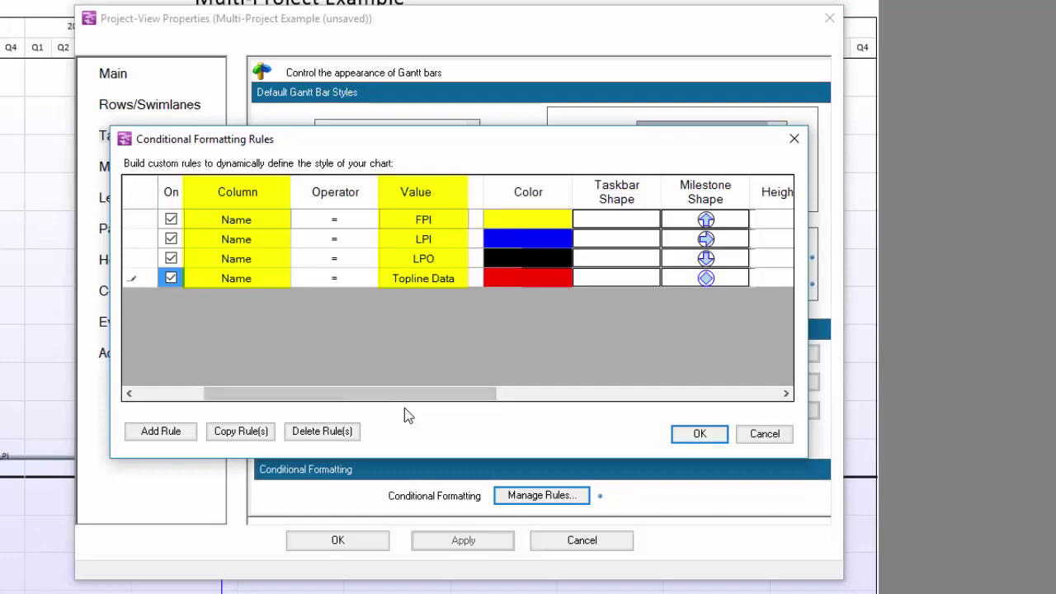
# Step: Apply the properties, then place the HOB-003 and HOB-002 LPI labels above their milestones
pyautogui.click(684, 447)
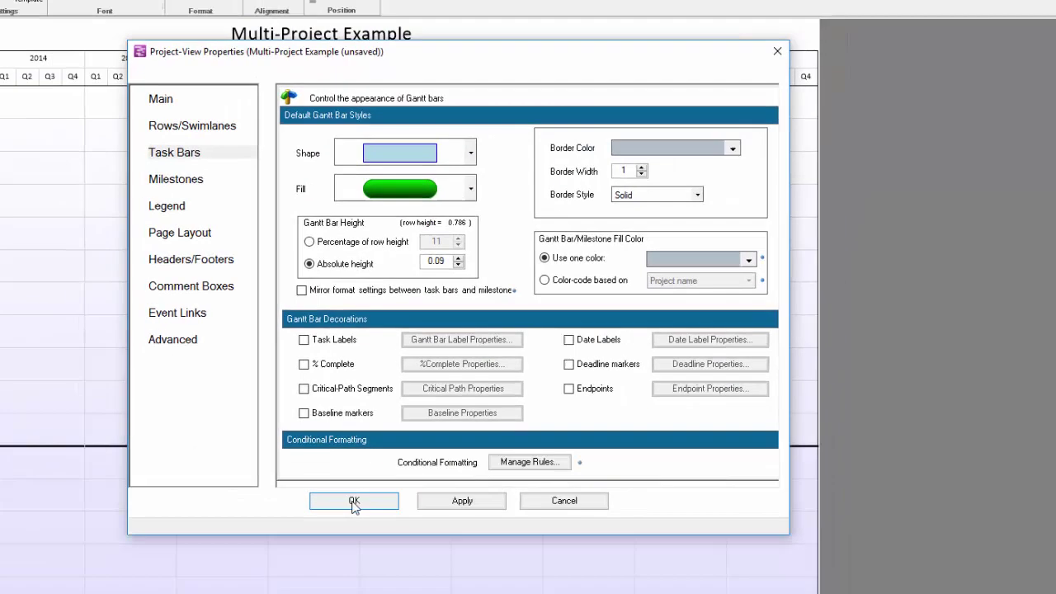
pyautogui.click(338, 540)
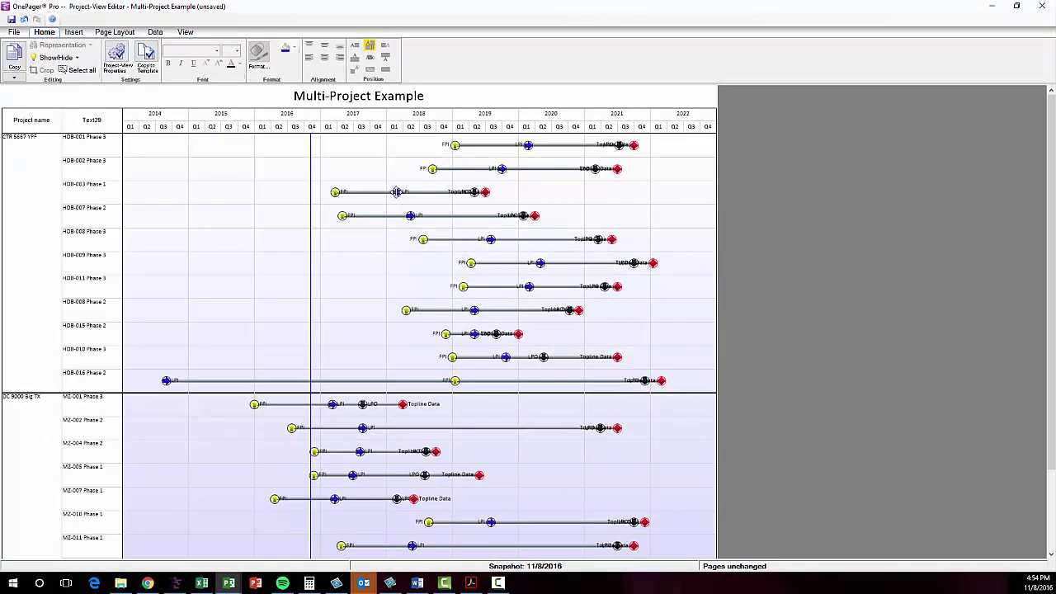
pyautogui.click(397, 191)
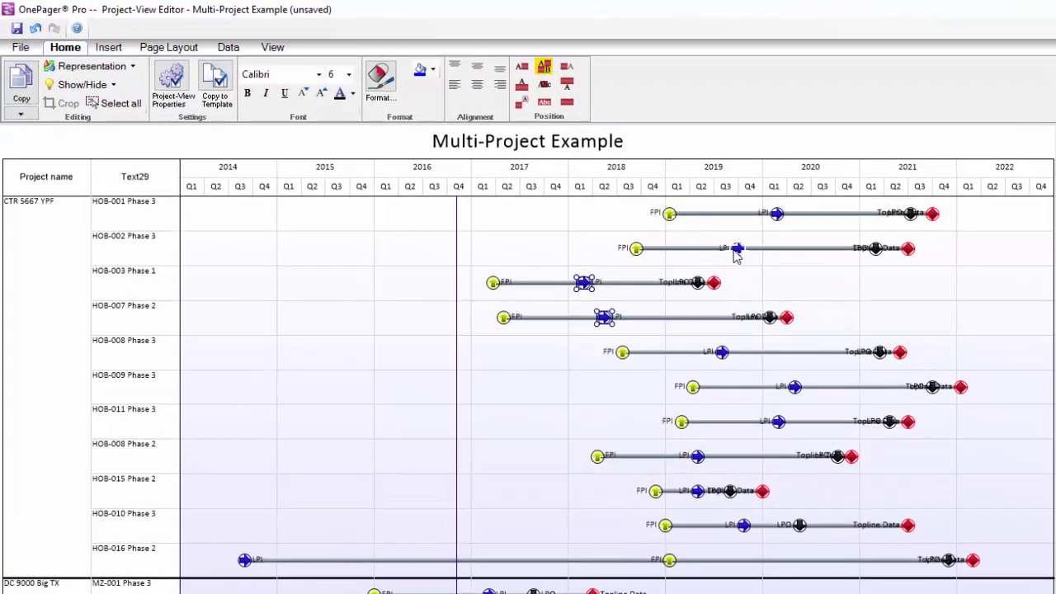
pyautogui.keyDown('ctrl'); pyautogui.click(737, 249); pyautogui.keyUp('ctrl')
pyautogui.click(521, 85)
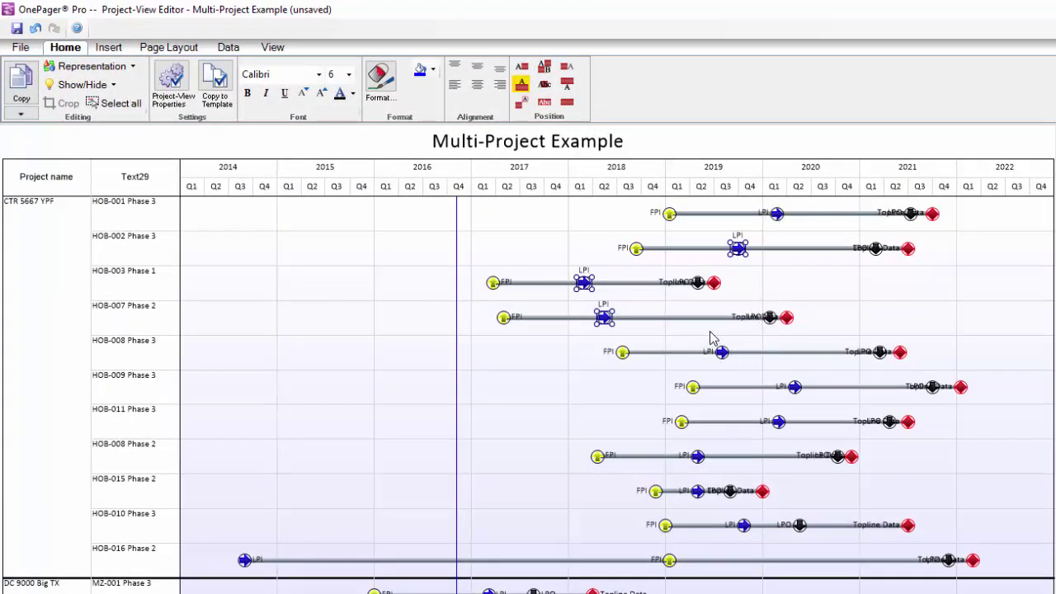
# Step: Place the LPI labels for HOB-008, HOB-009, HOB-011 and HOB-015 above their milestones
pyautogui.moveTo(713, 338); pyautogui.dragTo(805, 435)
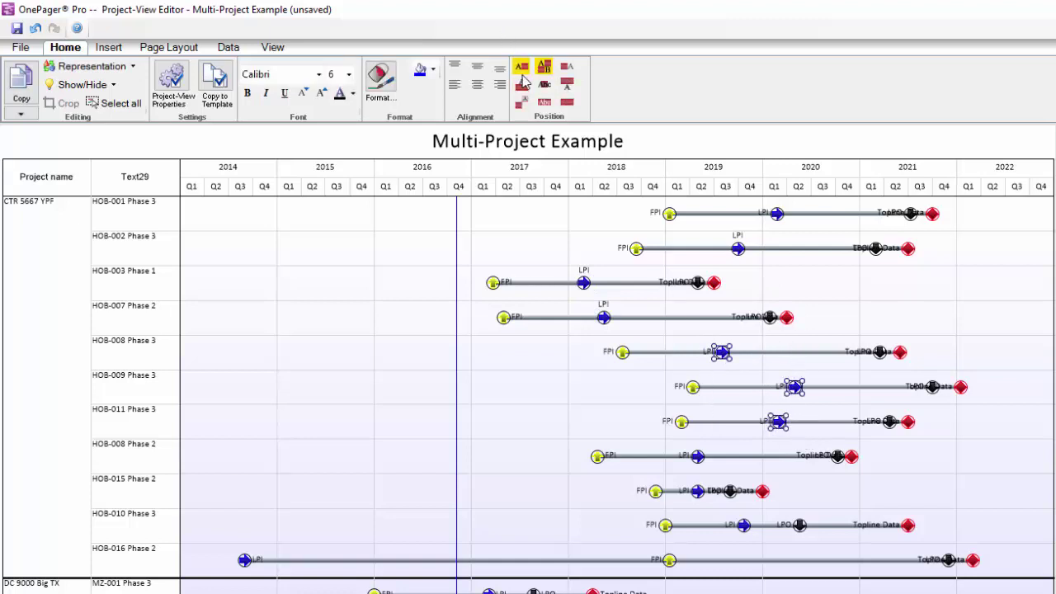
pyautogui.click(523, 82)
pyautogui.moveTo(684, 438); pyautogui.dragTo(708, 511)
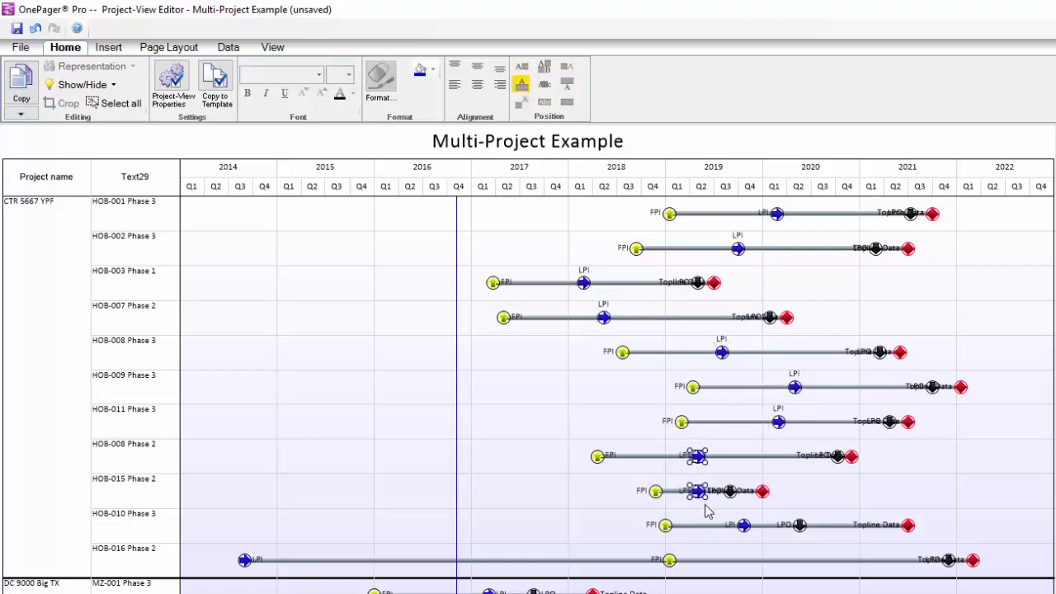
pyautogui.click(522, 83)
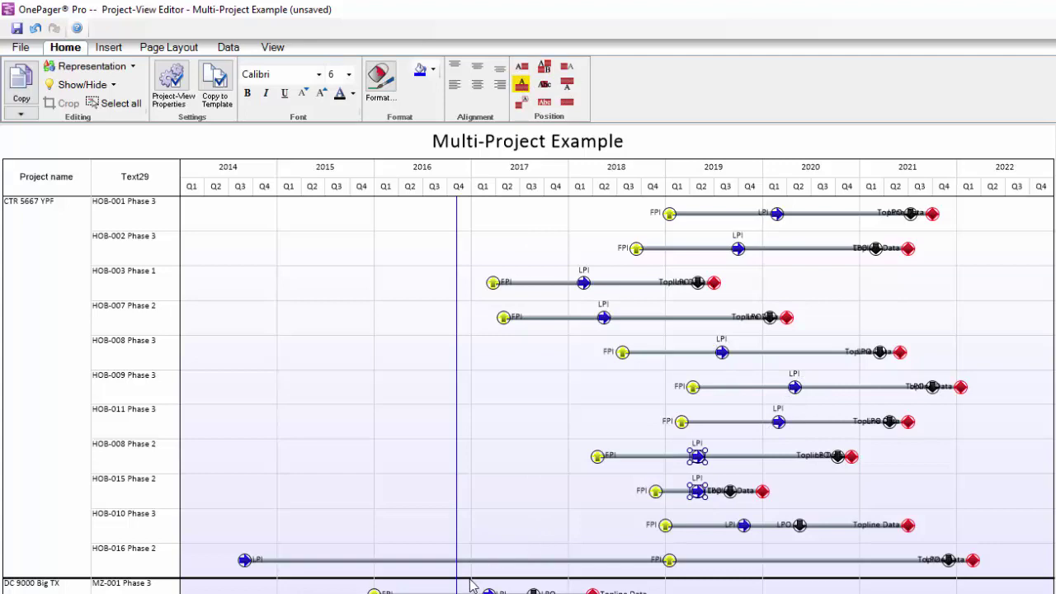
pyautogui.moveTo(477, 588); pyautogui.dragTo(555, 593)
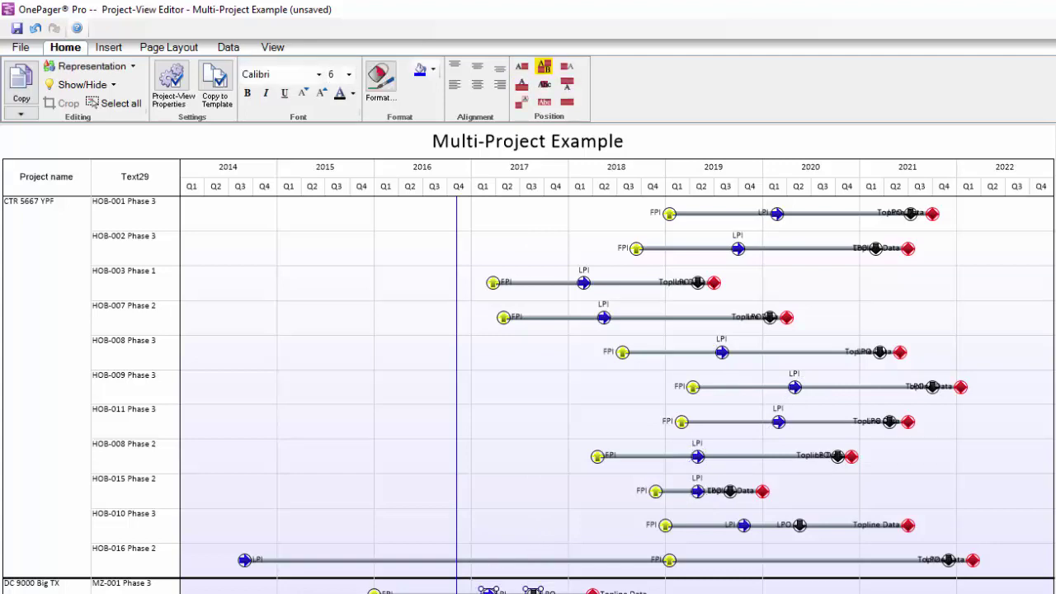